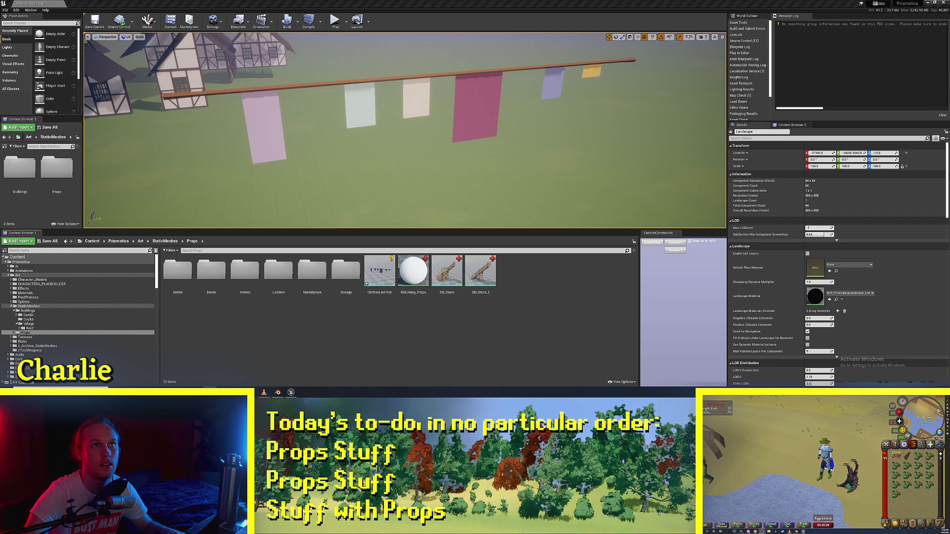
Step: Select the clothesline mesh in the level and open the MM_Hung_Props material for editing
{"action": "left_click", "coordinate": [416, 100]}
{"action": "mouse_move", "coordinate": [417, 100]}
{"action": "right_mouse_down"}
{"action": "mouse_move", "coordinate": [448, 72]}
{"action": "mouse_move", "coordinate": [424, 89]}
{"action": "right_mouse_up"}
{"action": "key", "text": "s"}
{"action": "key", "text": "a"}
{"action": "key", "text": "w"}
{"action": "double_click", "coordinate": [413, 271]}
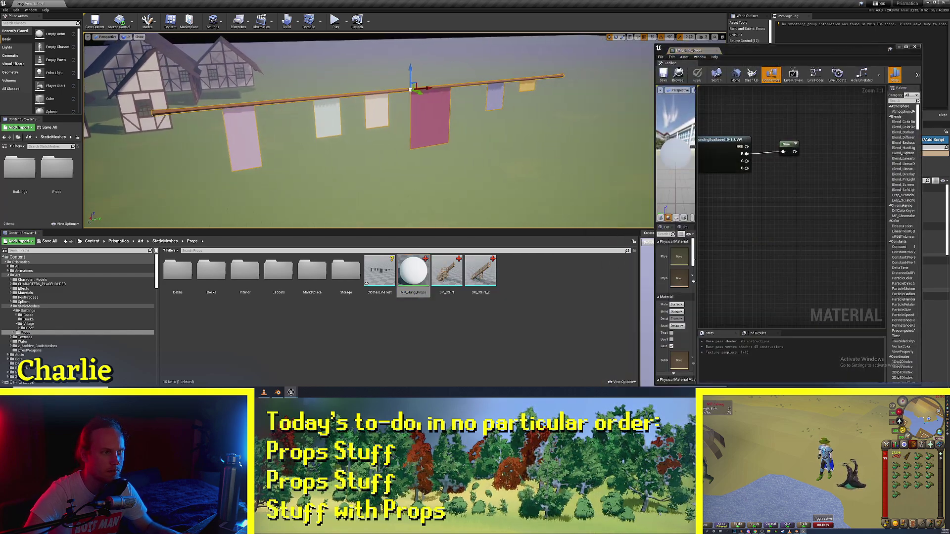
Step: Reposition the BoundingBoxBased_0-1_UVW and Sine nodes in the material graph
{"action": "left_click_drag", "start_coordinate": [721, 165], "coordinate": [752, 153]}
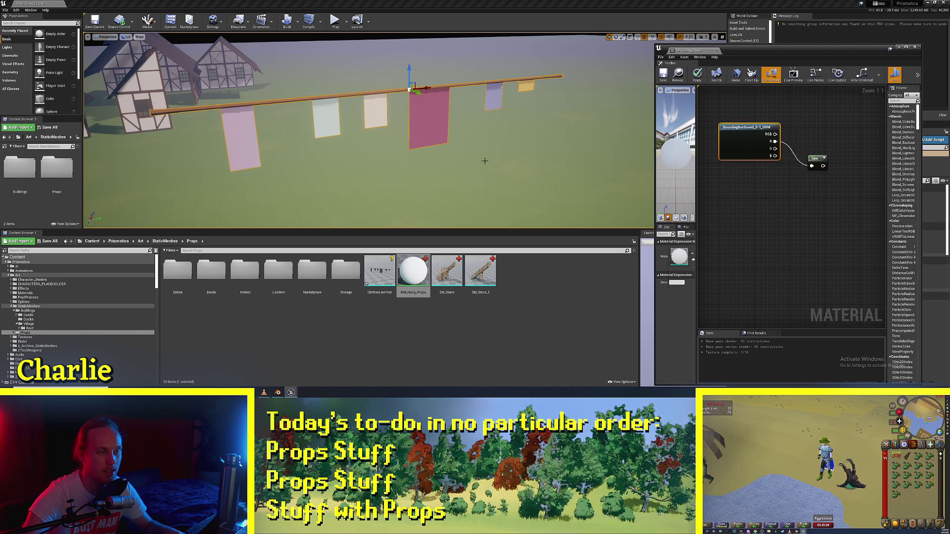
{"action": "right_click_drag", "start_coordinate": [485, 161], "coordinate": [465, 141]}
{"action": "key", "text": "w"}
{"action": "right_click_drag", "start_coordinate": [819, 203], "coordinate": [806, 229]}
{"action": "left_click", "coordinate": [805, 228]}
{"action": "left_click_drag", "start_coordinate": [800, 185], "coordinate": [795, 148]}
Step: Connect the Sine node's output to the material's Base Color input and reposition the Sine node
{"action": "right_click_drag", "start_coordinate": [815, 157], "coordinate": [786, 188]}
{"action": "scroll", "coordinate": [785, 187], "scroll_direction": "down", "scroll_amount": 1}
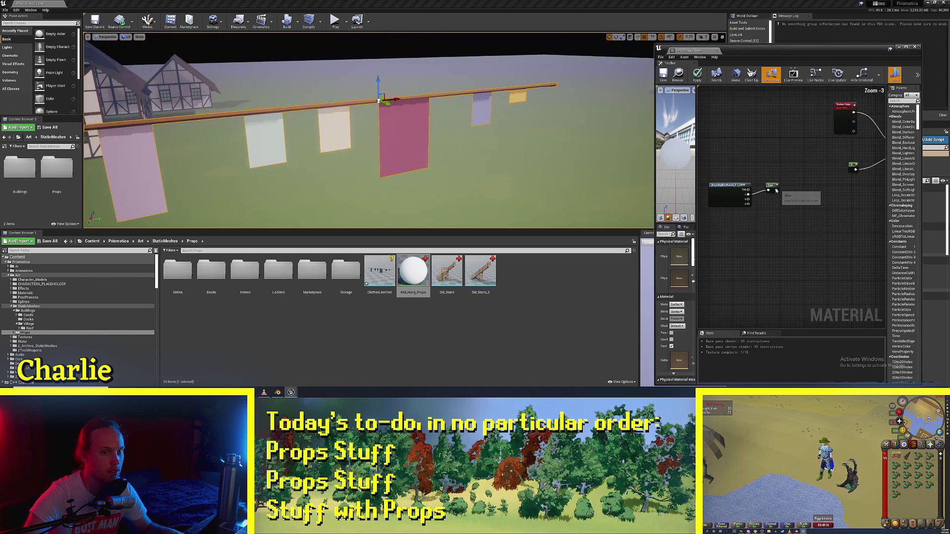
{"action": "scroll", "coordinate": [797, 158], "scroll_direction": "down", "scroll_amount": 2}
{"action": "left_click_drag", "start_coordinate": [746, 163], "coordinate": [753, 167]}
{"action": "left_click", "coordinate": [756, 161]}
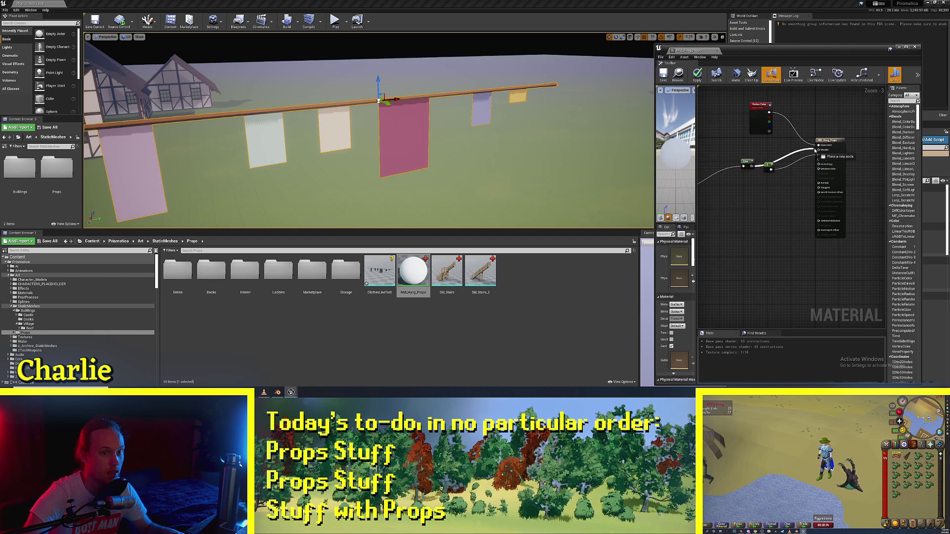
{"action": "left_click_drag", "start_coordinate": [818, 147], "coordinate": [819, 146]}
{"action": "right_click_drag", "start_coordinate": [782, 162], "coordinate": [829, 156]}
{"action": "scroll", "coordinate": [829, 156], "scroll_direction": "up", "scroll_amount": 3}
{"action": "left_click_drag", "start_coordinate": [777, 160], "coordinate": [752, 152]}
{"action": "right_click_drag", "start_coordinate": [728, 149], "coordinate": [772, 142]}
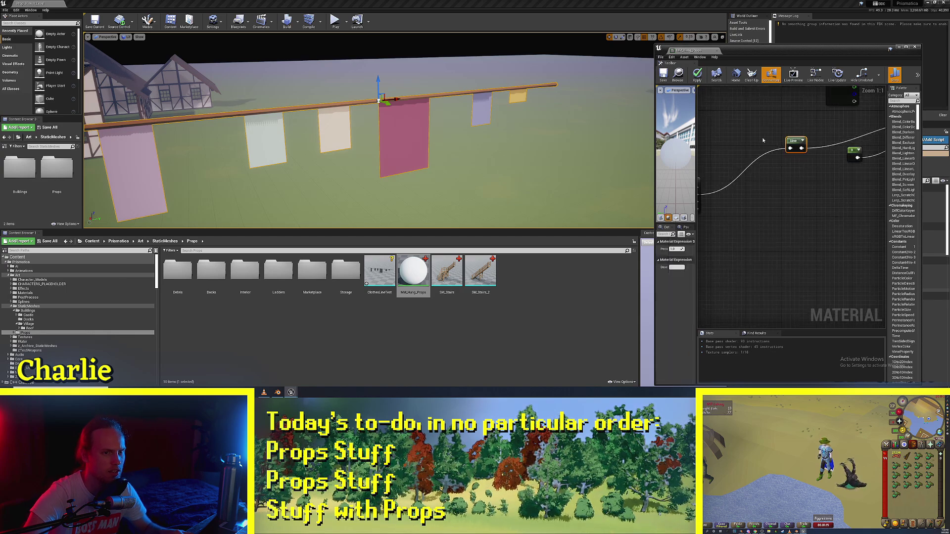
Step: Add a Cosine node next to Sine and set it aside below the Sine node
{"action": "right_click", "coordinate": [755, 141]}
{"action": "type", "text": "cos"}
{"action": "key", "text": "Return"}
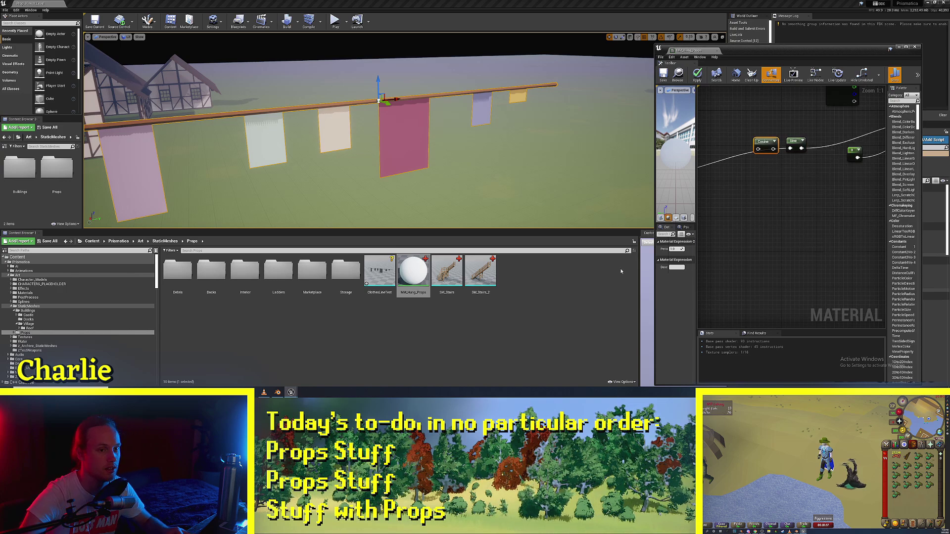
{"action": "right_click_drag", "start_coordinate": [742, 168], "coordinate": [787, 164]}
{"action": "left_click", "coordinate": [778, 169]}
{"action": "left_click_drag", "start_coordinate": [797, 177], "coordinate": [802, 227]}
{"action": "left_click", "coordinate": [823, 173]}
{"action": "right_click_drag", "start_coordinate": [823, 174], "coordinate": [774, 189]}
Step: Expand the Sine node's preview and save the material
{"action": "left_click", "coordinate": [800, 152]}
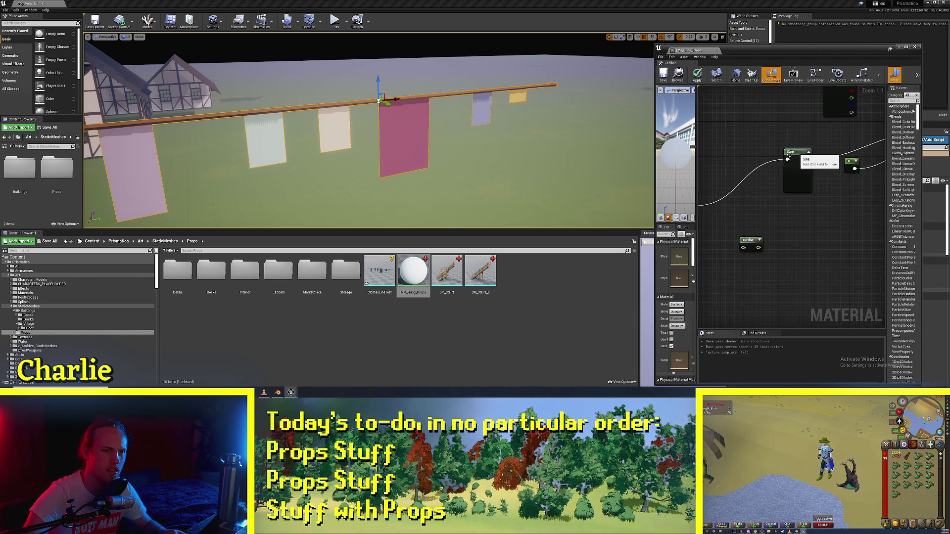
{"action": "left_click", "coordinate": [791, 154]}
{"action": "left_click", "coordinate": [719, 235]}
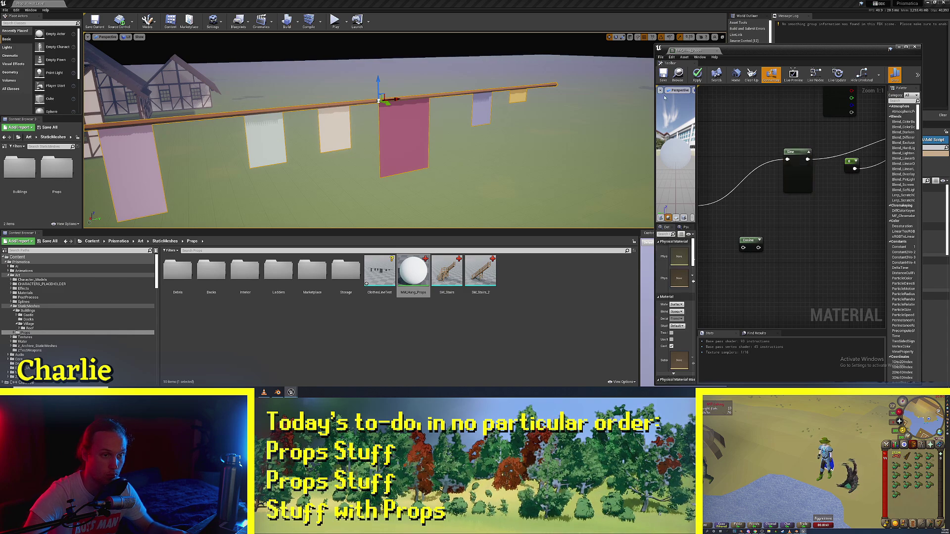
{"action": "left_click", "coordinate": [664, 78]}
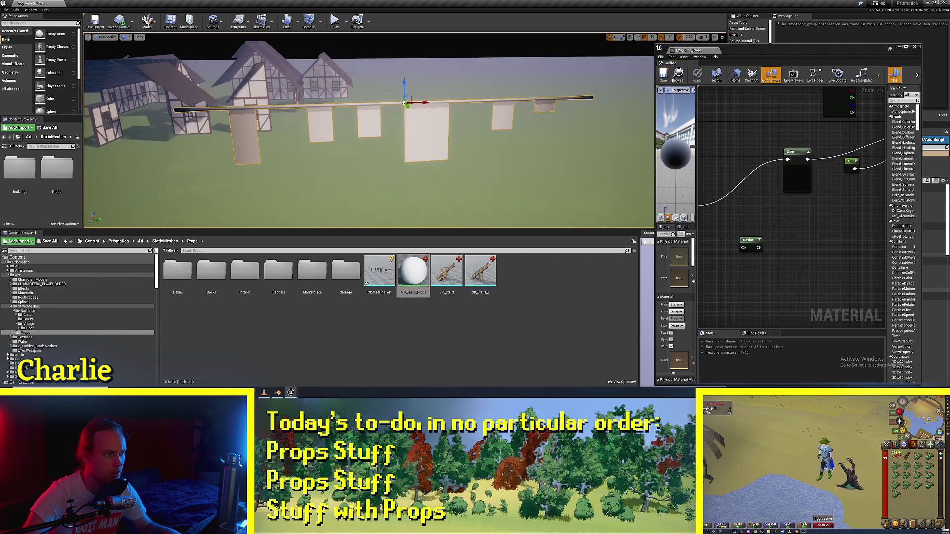
Step: Move the Sine node next to the bounding-box UVW node and attach a Multiply node to its output
{"action": "right_click_drag", "start_coordinate": [797, 178], "coordinate": [829, 173]}
{"action": "left_click_drag", "start_coordinate": [830, 173], "coordinate": [750, 215]}
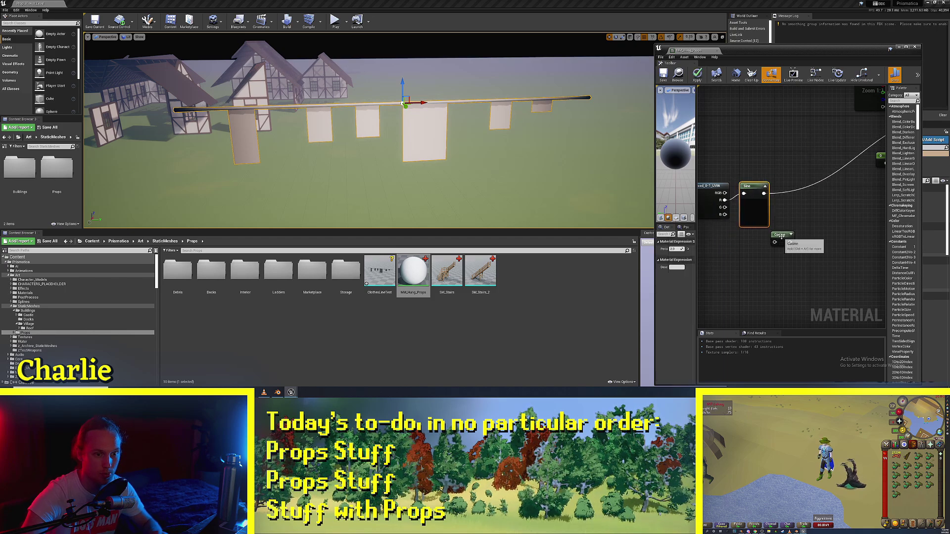
{"action": "left_click_drag", "start_coordinate": [765, 194], "coordinate": [809, 197]}
{"action": "type", "text": "multi"}
{"action": "key", "text": "Return"}
{"action": "left_click_drag", "start_coordinate": [771, 170], "coordinate": [775, 169]}
Step: Add a scalar parameter named Droop Amount below Multiply and connect it to Multiply's B input
{"action": "right_click_drag", "start_coordinate": [775, 212], "coordinate": [784, 197]}
{"action": "key", "text": "s"}
{"action": "left_click", "coordinate": [763, 211]}
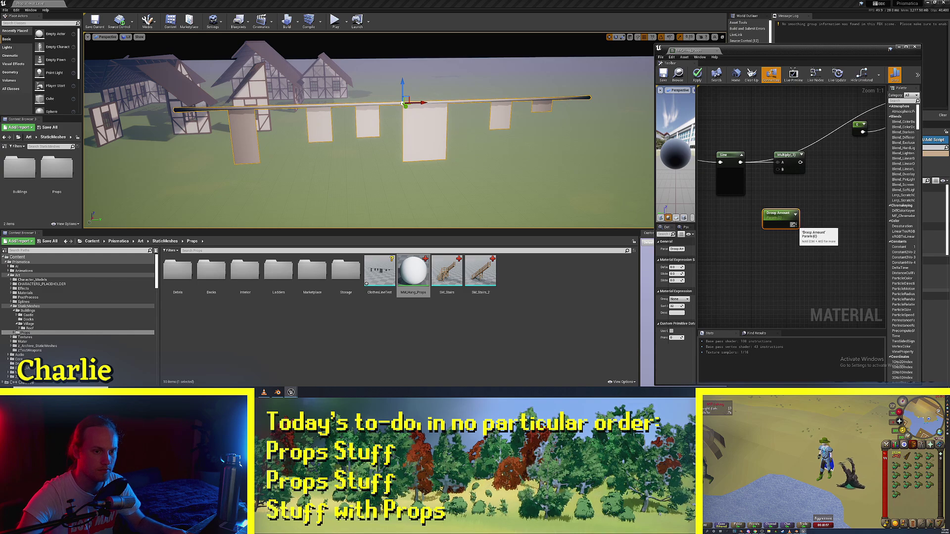
Step: Add a MakeFloat3 node beside the Multiply node
{"action": "right_click", "coordinate": [835, 177]}
{"action": "type", "text": "brea"}
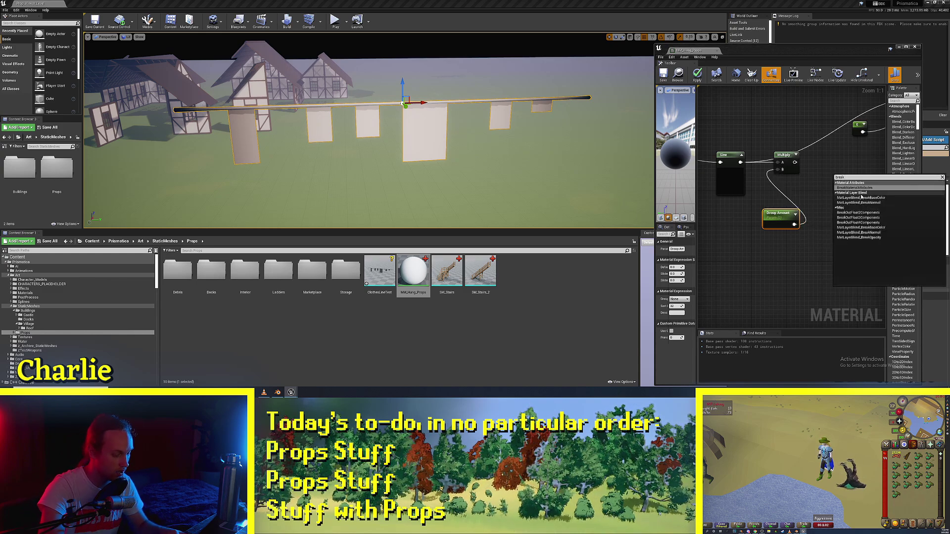
{"action": "type", "text": "k"}
{"action": "key", "text": "BackSpace"}
{"action": "key", "text": "BackSpace"}
{"action": "key", "text": "BackSpace"}
{"action": "key", "text": "BackSpace"}
{"action": "key", "text": "BackSpace"}
{"action": "type", "text": "make float"}
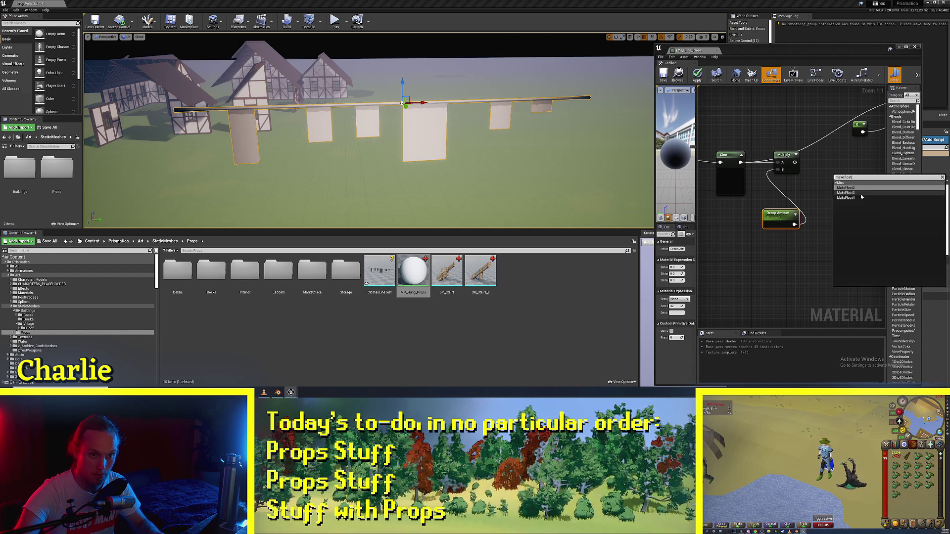
{"action": "left_click", "coordinate": [860, 194]}
Step: Wire Multiply's output through MakeFloat3's Z input into the material's World Position Offset and save the material
{"action": "right_click_drag", "start_coordinate": [853, 200], "coordinate": [816, 212]}
{"action": "left_click", "coordinate": [787, 194]}
{"action": "left_click_drag", "start_coordinate": [825, 196], "coordinate": [861, 200]}
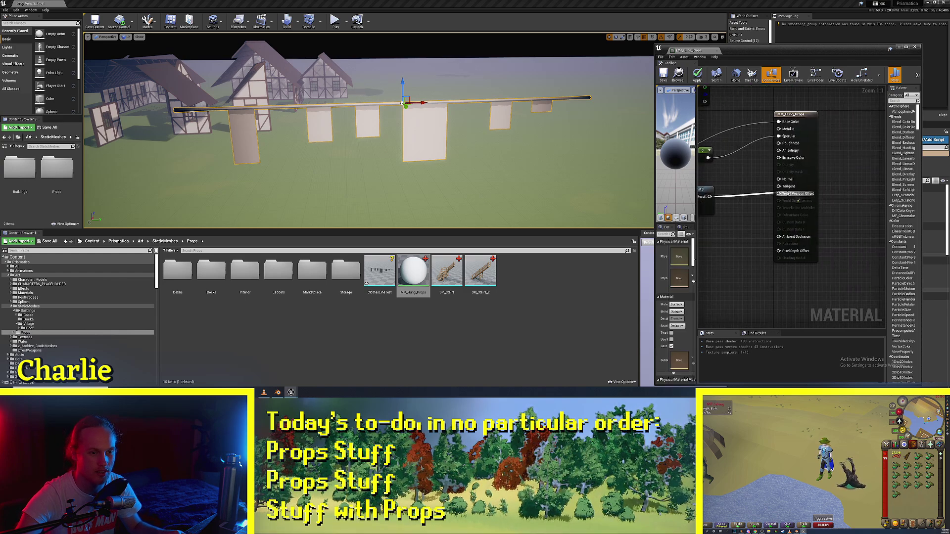
{"action": "left_click_drag", "start_coordinate": [788, 194], "coordinate": [788, 194]}
{"action": "right_click_drag", "start_coordinate": [788, 195], "coordinate": [835, 194]}
{"action": "left_click_drag", "start_coordinate": [752, 202], "coordinate": [804, 198]}
{"action": "right_click_drag", "start_coordinate": [757, 212], "coordinate": [875, 186]}
{"action": "left_click", "coordinate": [868, 188]}
{"action": "left_click", "coordinate": [663, 73]}
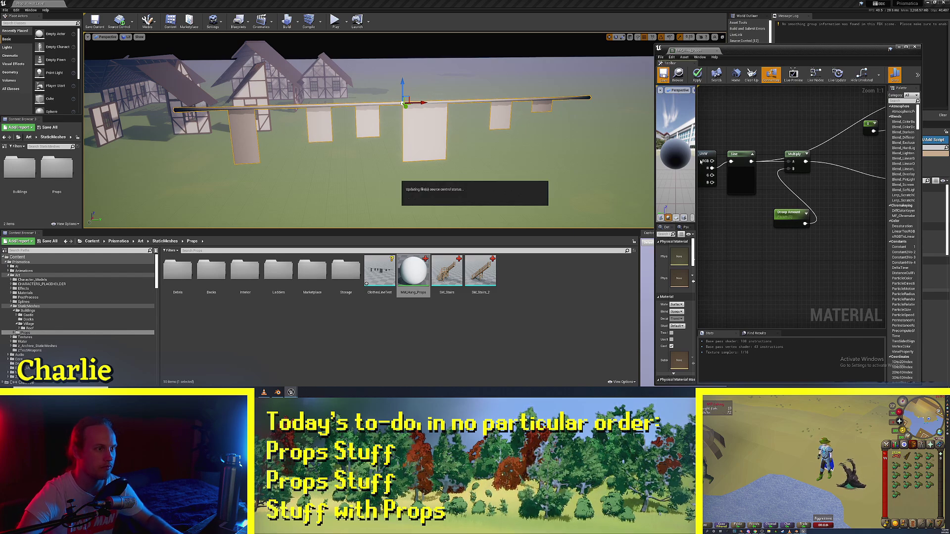
Step: Move the Droop Amount parameter closer to Multiply and lower its default value to -161 to make the clothesline sag
{"action": "left_click_drag", "start_coordinate": [791, 213], "coordinate": [793, 198]}
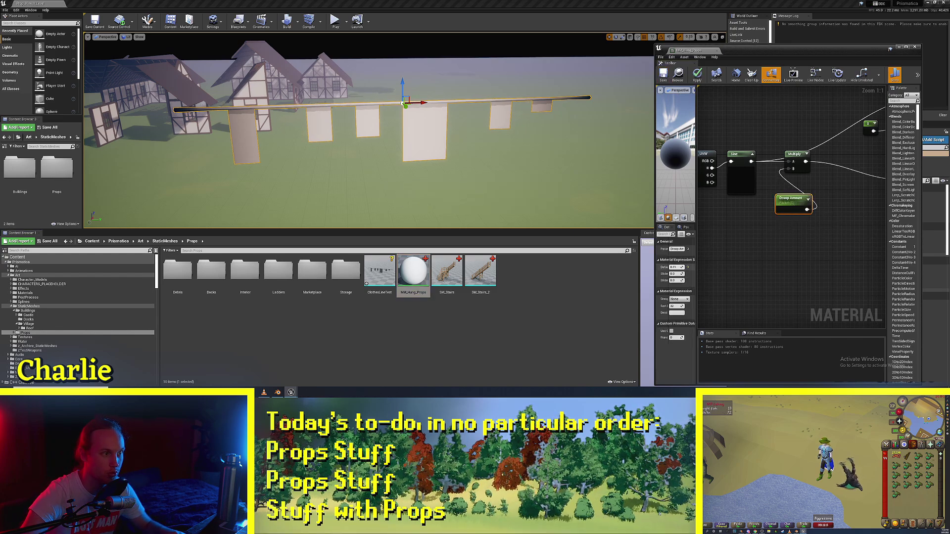
{"action": "left_click_drag", "start_coordinate": [677, 267], "coordinate": [648, 267]}
{"action": "scroll", "coordinate": [459, 180], "scroll_direction": "down", "scroll_amount": 4}
{"action": "mouse_move", "coordinate": [459, 157]}
{"action": "right_mouse_down"}
{"action": "mouse_move", "coordinate": [453, 184]}
{"action": "mouse_move", "coordinate": [459, 144]}
{"action": "right_mouse_up"}
{"action": "scroll", "coordinate": [415, 191], "scroll_direction": "up", "scroll_amount": 3}
{"action": "right_click_drag", "start_coordinate": [416, 191], "coordinate": [416, 188]}
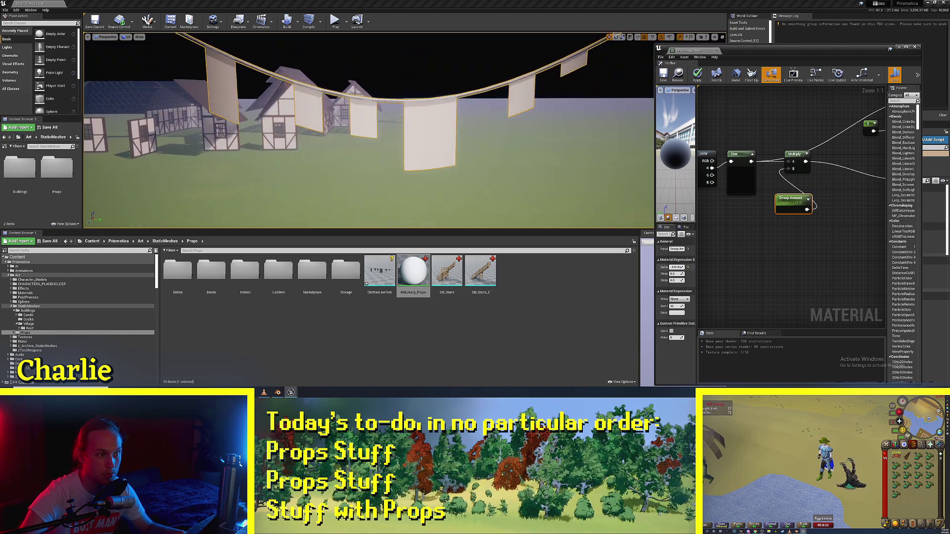
{"action": "mouse_move", "coordinate": [677, 267]}
{"action": "left_mouse_down"}
{"action": "mouse_move", "coordinate": [708, 267]}
{"action": "mouse_move", "coordinate": [670, 268]}
{"action": "left_mouse_up"}
{"action": "key", "text": "s"}
{"action": "right_click_drag", "start_coordinate": [416, 149], "coordinate": [421, 185]}
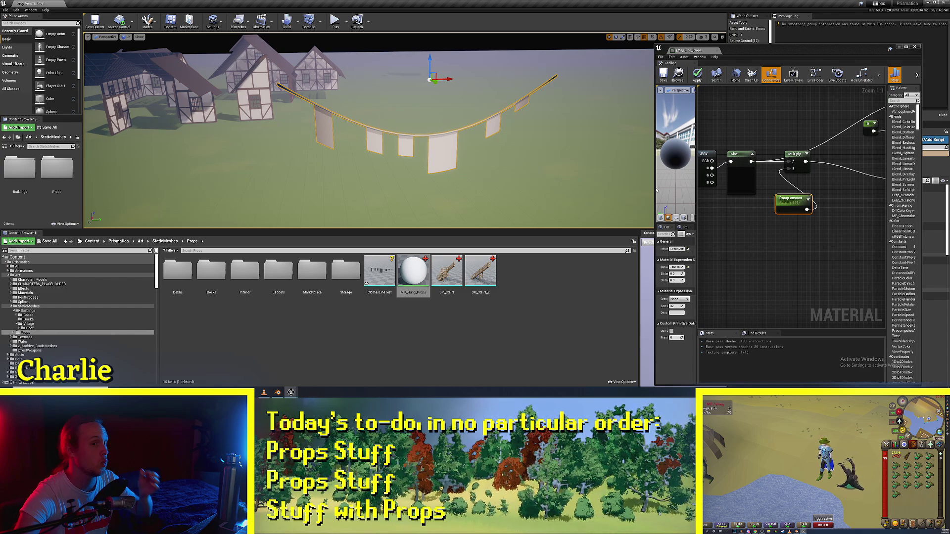
Step: Place the Droop Amount node underneath the Sine node and save
{"action": "right_click_drag", "start_coordinate": [788, 210], "coordinate": [820, 214]}
{"action": "left_click_drag", "start_coordinate": [820, 214], "coordinate": [777, 224]}
{"action": "left_click", "coordinate": [745, 225]}
{"action": "right_click_drag", "start_coordinate": [445, 145], "coordinate": [487, 146]}
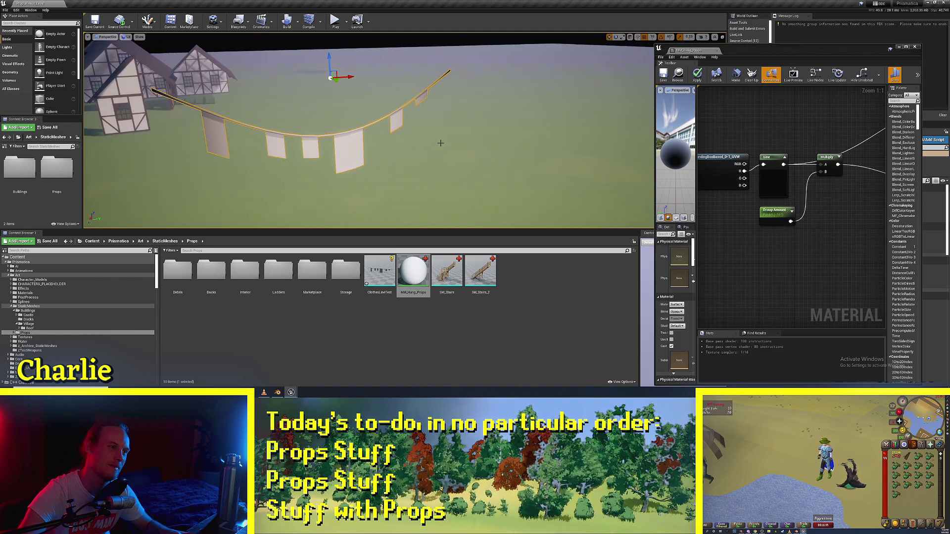
{"action": "key", "text": "ctrl+s"}
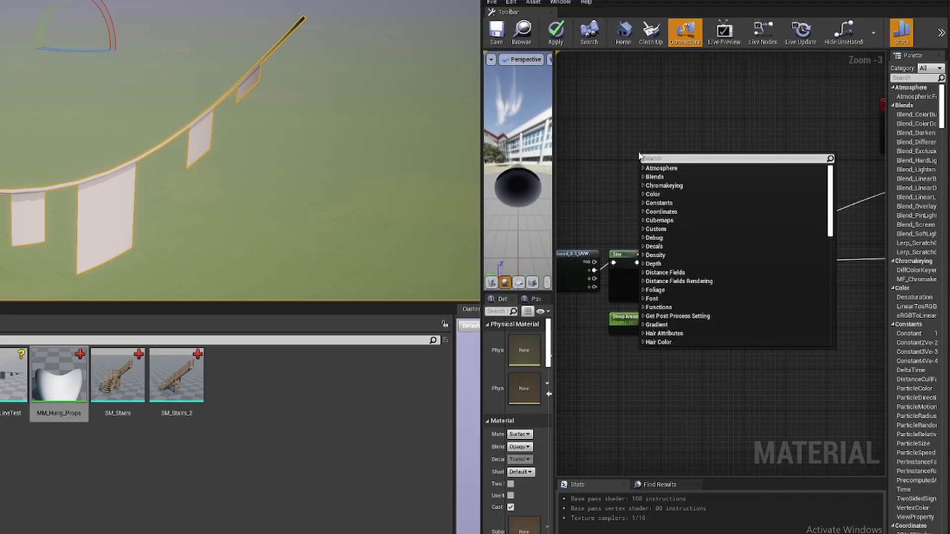
Step: Add a RotateAboutAxis node and place it below the wire coming from MakeFloat3
{"action": "type", "text": "rotate ab"}
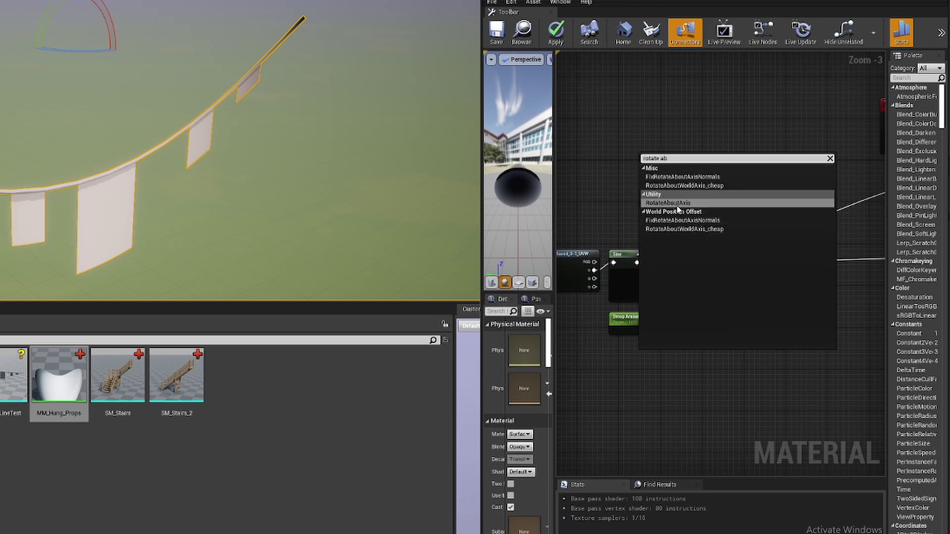
{"action": "left_click", "coordinate": [665, 205]}
{"action": "right_click_drag", "start_coordinate": [692, 224], "coordinate": [645, 180]}
{"action": "scroll", "coordinate": [646, 180], "scroll_direction": "up", "scroll_amount": 3}
{"action": "left_click_drag", "start_coordinate": [629, 106], "coordinate": [747, 144]}
{"action": "left_click_drag", "start_coordinate": [812, 218], "coordinate": [815, 284]}
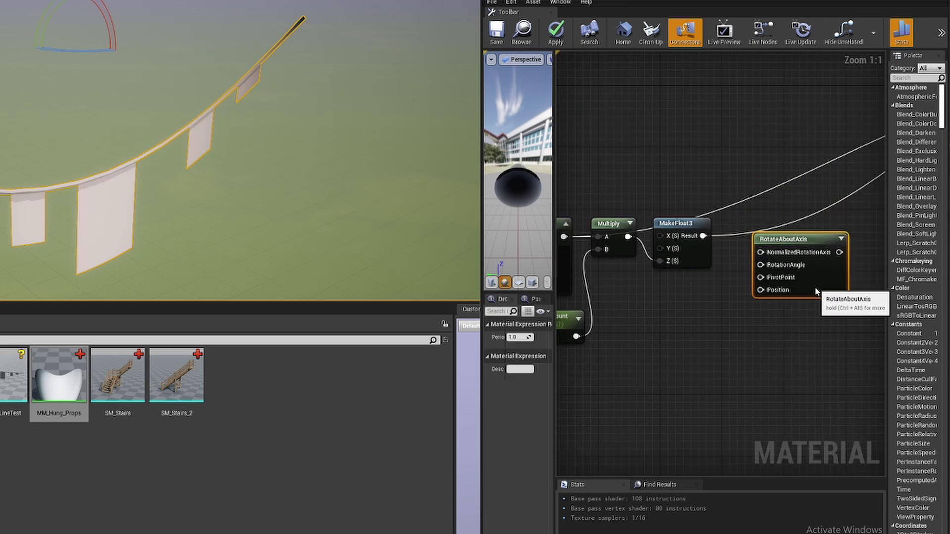
{"action": "right_click_drag", "start_coordinate": [814, 284], "coordinate": [757, 228]}
{"action": "left_click_drag", "start_coordinate": [757, 228], "coordinate": [765, 259]}
{"action": "left_click", "coordinate": [746, 191]}
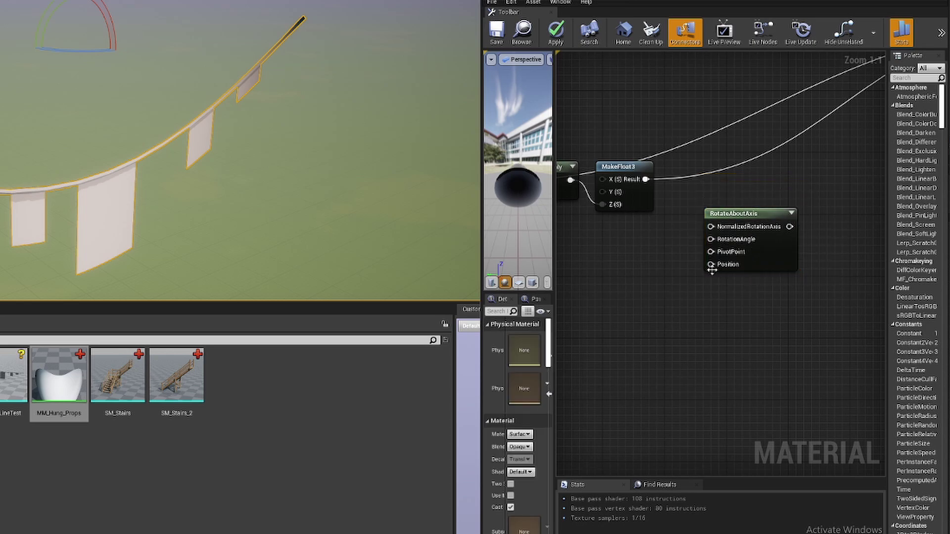
Step: Add an ObjectPivotPoint node and connect its Object Pivot Location to RotateAboutAxis's PivotPoint input
{"action": "scroll", "coordinate": [655, 273], "scroll_direction": "up", "scroll_amount": 3}
{"action": "right_click", "coordinate": [655, 272]}
{"action": "type", "text": "pivot"}
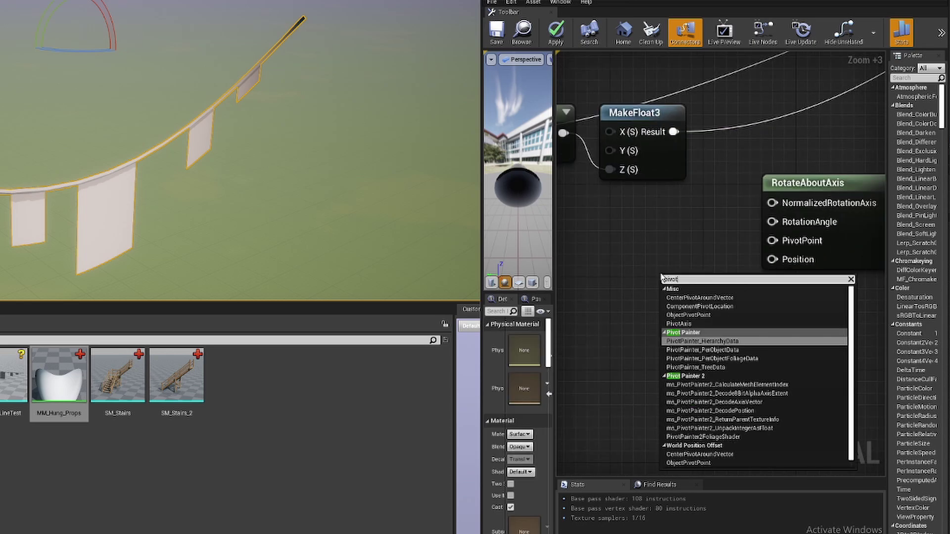
{"action": "type", "text": "point"}
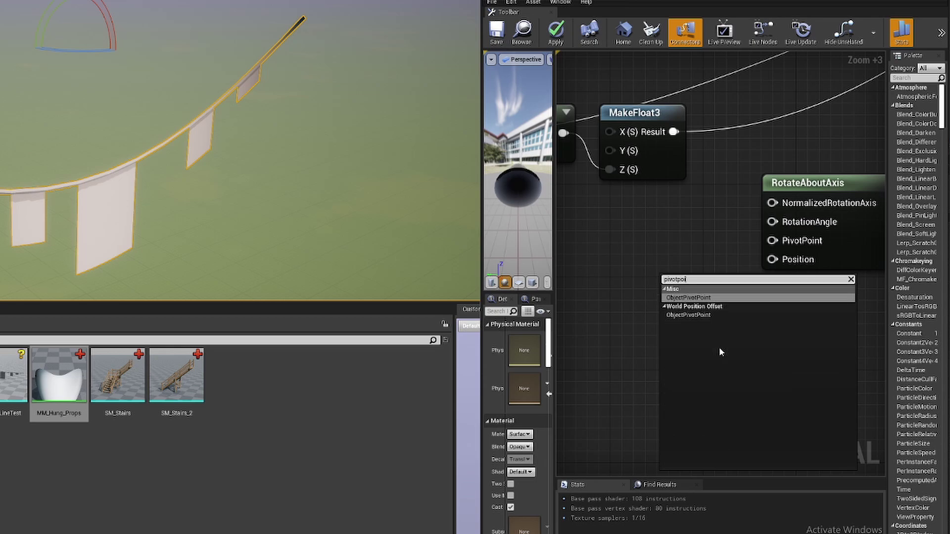
{"action": "left_click", "coordinate": [701, 302]}
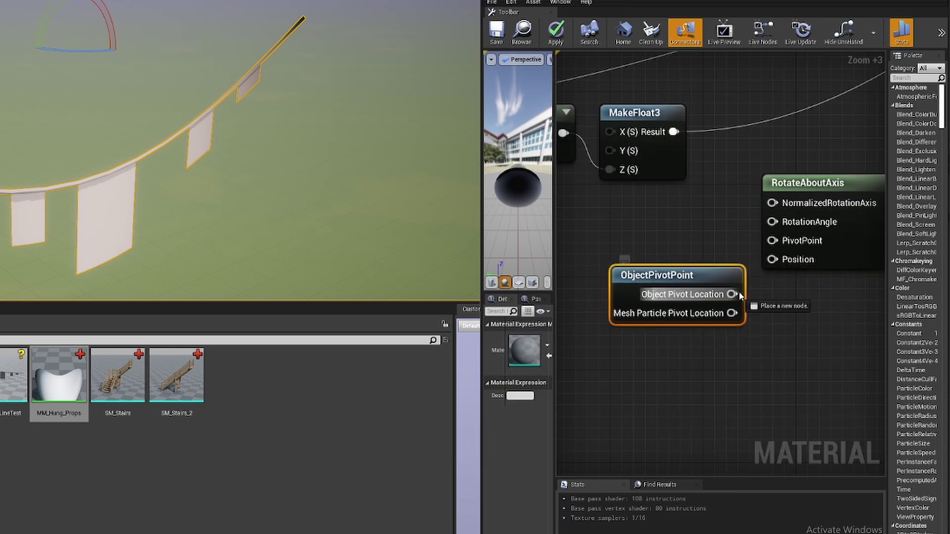
{"action": "left_click_drag", "start_coordinate": [732, 294], "coordinate": [772, 241]}
{"action": "scroll", "coordinate": [704, 281], "scroll_direction": "down", "scroll_amount": 3}
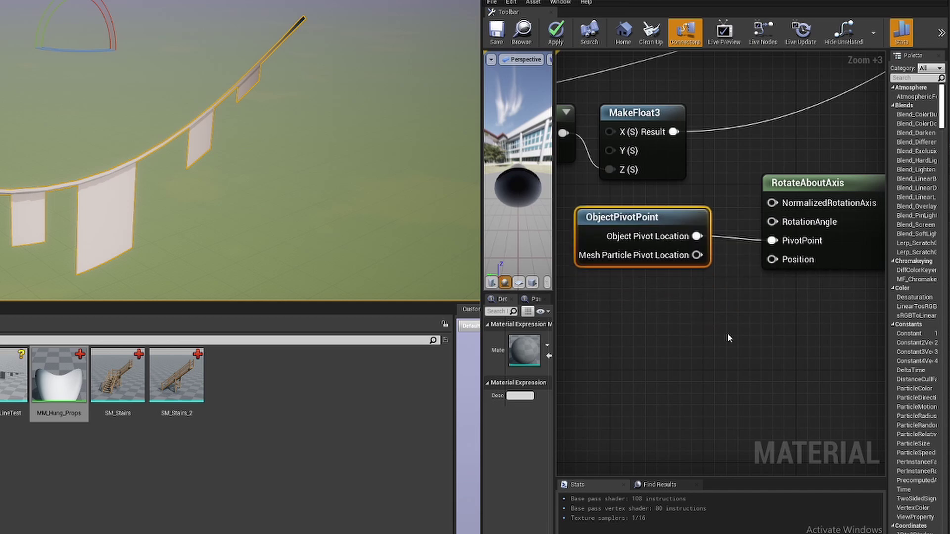
Step: Rearrange the graph so MakeFloat3 sits directly above the ObjectPivotPoint node
{"action": "left_click", "coordinate": [752, 323]}
{"action": "left_click", "coordinate": [830, 274]}
{"action": "right_click_drag", "start_coordinate": [682, 337], "coordinate": [789, 323]}
{"action": "left_click", "coordinate": [770, 301]}
{"action": "left_click_drag", "start_coordinate": [826, 113], "coordinate": [625, 174]}
{"action": "left_click", "coordinate": [694, 130]}
{"action": "left_click_drag", "start_coordinate": [802, 159], "coordinate": [797, 162]}
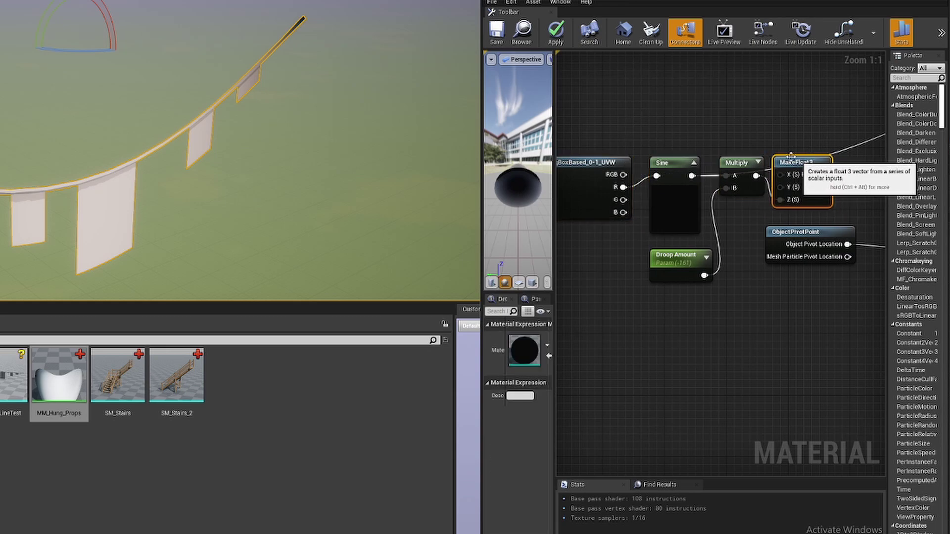
Step: Move the bounding-box UVW, Sine, Droop Amount and Multiply nodes away from MakeFloat3 to free up space
{"action": "left_click_drag", "start_coordinate": [736, 119], "coordinate": [550, 339]}
{"action": "left_click_drag", "start_coordinate": [717, 274], "coordinate": [645, 273]}
{"action": "left_click", "coordinate": [849, 245]}
{"action": "right_click_drag", "start_coordinate": [810, 241], "coordinate": [716, 250]}
{"action": "left_click", "coordinate": [716, 250]}
{"action": "mouse_move", "coordinate": [781, 199]}
{"action": "left_mouse_down"}
{"action": "mouse_move", "coordinate": [765, 200]}
{"action": "mouse_move", "coordinate": [781, 208]}
{"action": "left_mouse_up"}
{"action": "left_click", "coordinate": [649, 286]}
{"action": "right_click_drag", "start_coordinate": [649, 287], "coordinate": [706, 301]}
Step: Add an Absolute World Position node and place it above MakeFloat3
{"action": "right_click", "coordinate": [706, 303]}
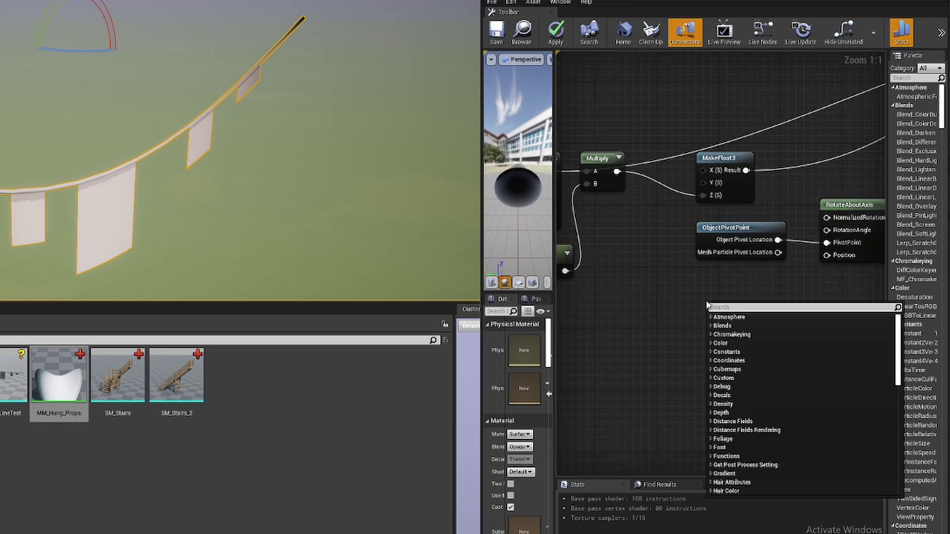
{"action": "type", "text": "worldposi"}
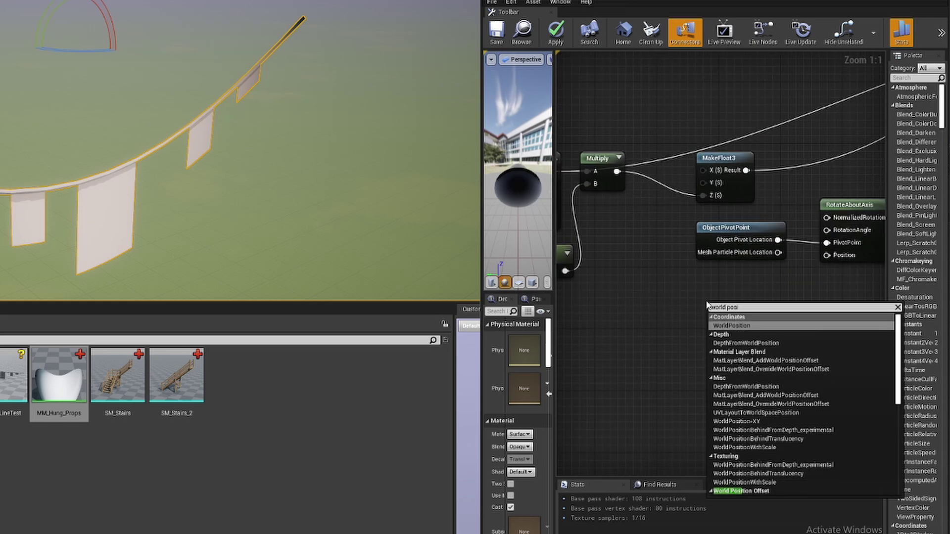
{"action": "key", "text": "Return"}
{"action": "left_click_drag", "start_coordinate": [735, 302], "coordinate": [678, 75]}
{"action": "right_click_drag", "start_coordinate": [688, 128], "coordinate": [657, 173]}
{"action": "left_click", "coordinate": [658, 173]}
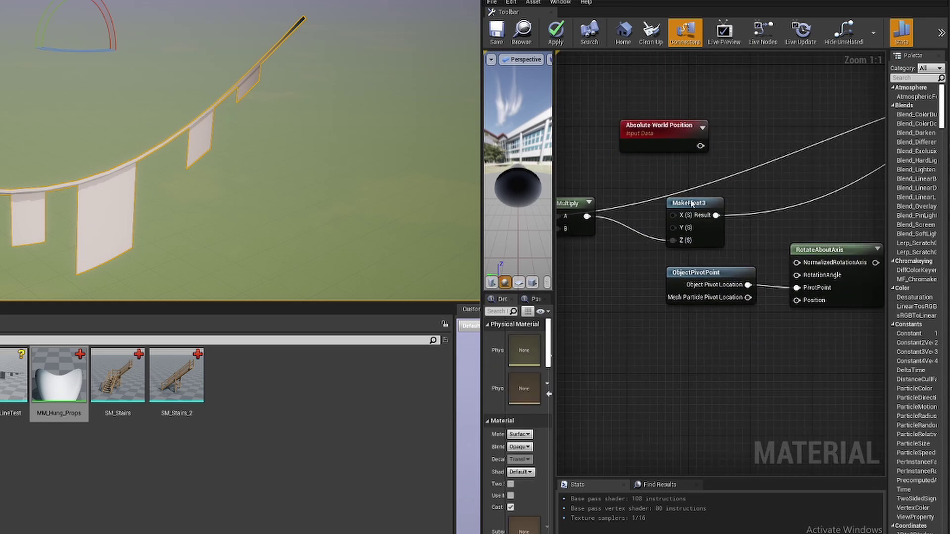
Step: Create an Add node that sums Absolute World Position and MakeFloat3's result
{"action": "left_click_drag", "start_coordinate": [716, 215], "coordinate": [788, 139]}
{"action": "type", "text": "add"}
{"action": "key", "text": "Return"}
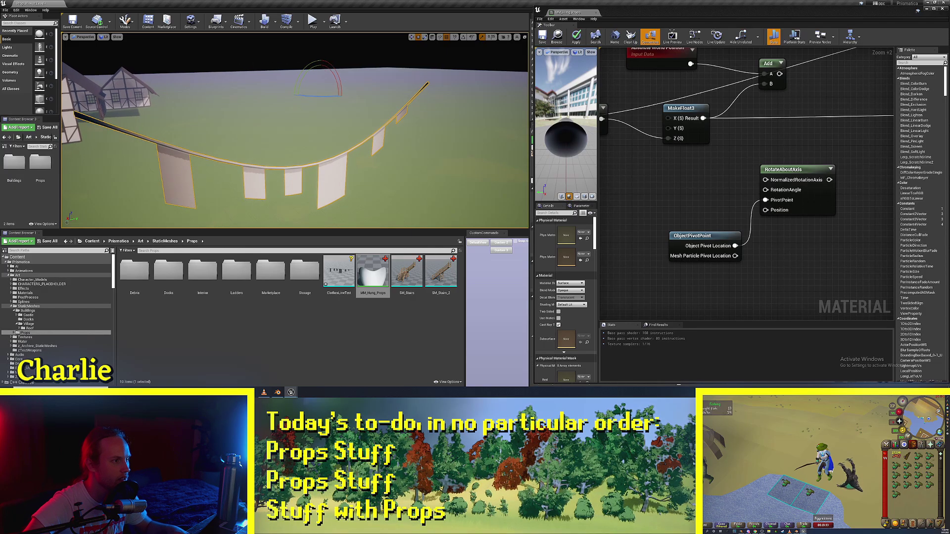
{"action": "right_click_drag", "start_coordinate": [297, 129], "coordinate": [323, 157]}
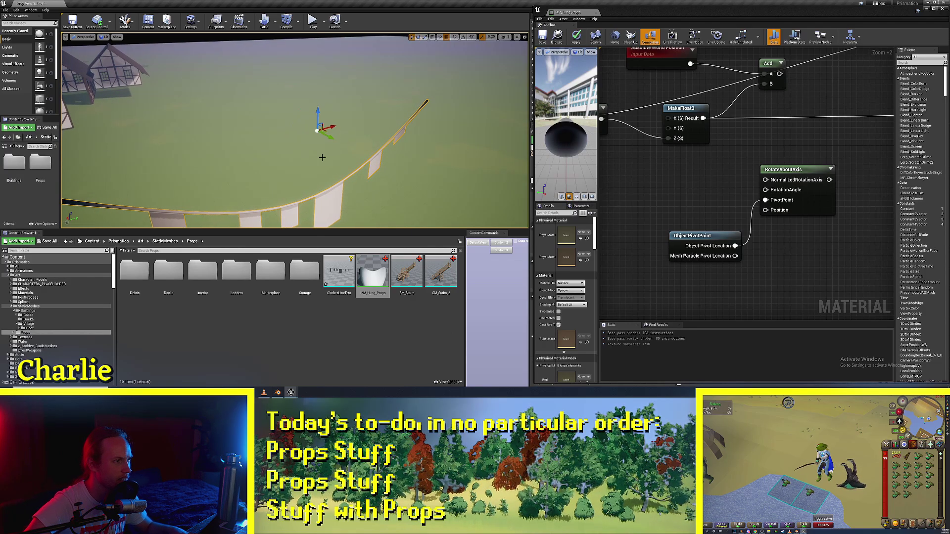
Step: Create a three-component constant vector with the value 1,0,0 and position it below MakeFloat3 beside RotateAboutAxis
{"action": "left_click", "coordinate": [638, 152]}
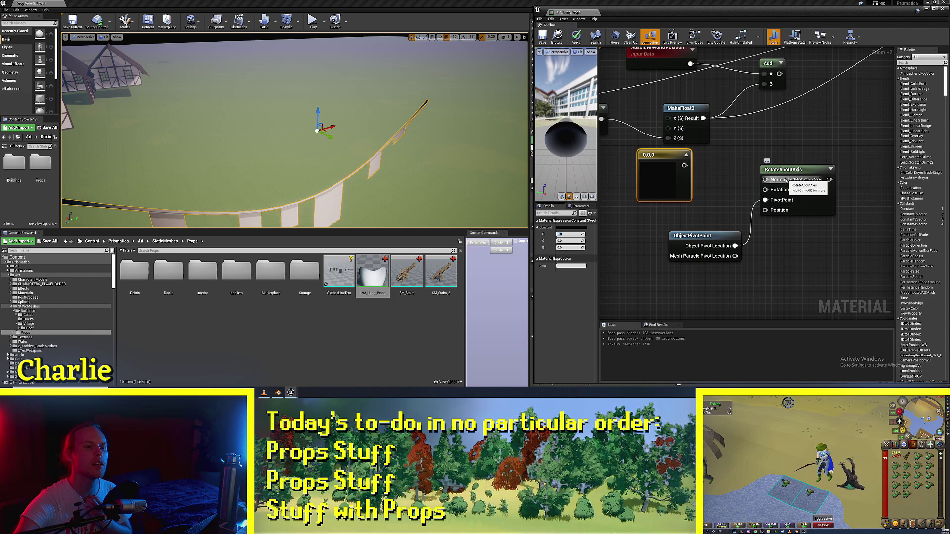
{"action": "left_click", "coordinate": [571, 234]}
{"action": "type", "text": "1"}
{"action": "key", "text": "Return"}
{"action": "right_click_drag", "start_coordinate": [637, 215], "coordinate": [673, 216]}
{"action": "left_click", "coordinate": [673, 216]}
{"action": "left_click_drag", "start_coordinate": [689, 172], "coordinate": [693, 197]}
{"action": "left_click", "coordinate": [700, 205]}
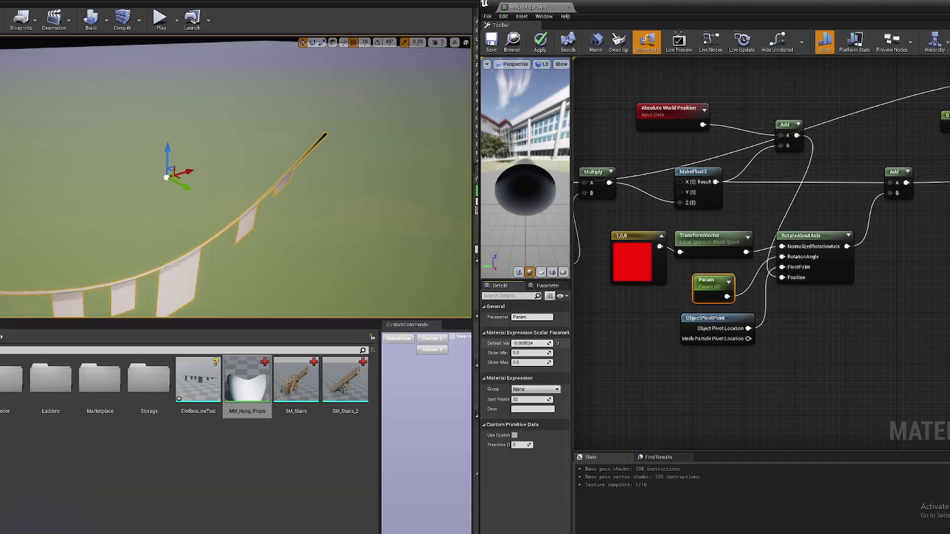
Step: Set Param's default value to -0.047619 and check the clothesline's rotation in the viewport
{"action": "mouse_move", "coordinate": [530, 344]}
{"action": "left_mouse_down"}
{"action": "mouse_move", "coordinate": [519, 343]}
{"action": "mouse_move", "coordinate": [538, 343]}
{"action": "mouse_move", "coordinate": [528, 343]}
{"action": "left_mouse_up"}
{"action": "middle_click_drag", "start_coordinate": [396, 268], "coordinate": [396, 301]}
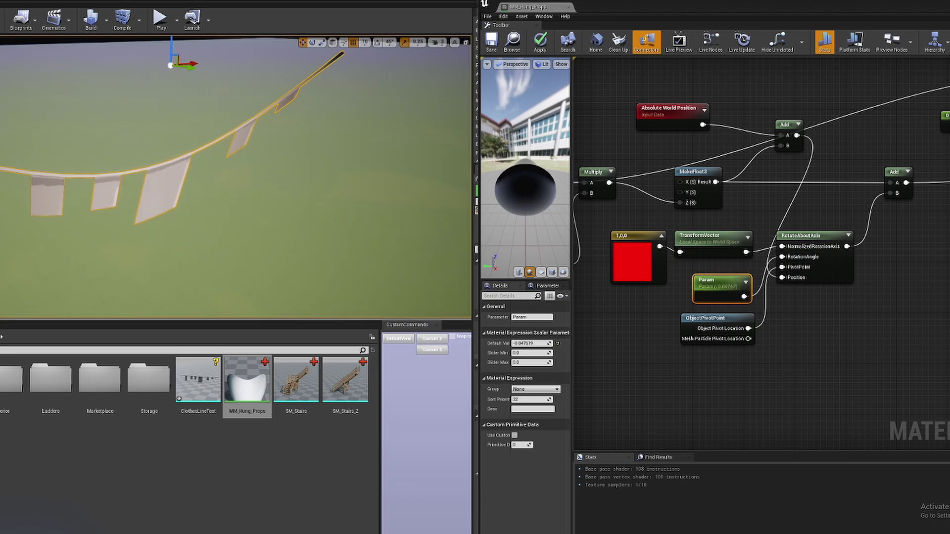
{"action": "right_click_drag", "start_coordinate": [346, 223], "coordinate": [357, 192]}
Step: Move the Add and Absolute World Position nodes below RotateAboutAxis
{"action": "right_click_drag", "start_coordinate": [688, 193], "coordinate": [736, 207]}
{"action": "mouse_move", "coordinate": [737, 207]}
{"action": "left_mouse_down"}
{"action": "mouse_move", "coordinate": [762, 213]}
{"action": "mouse_move", "coordinate": [730, 213]}
{"action": "left_mouse_up"}
{"action": "left_click_drag", "start_coordinate": [834, 140], "coordinate": [846, 321]}
{"action": "left_click_drag", "start_coordinate": [713, 134], "coordinate": [833, 366]}
{"action": "scroll", "coordinate": [764, 352], "scroll_direction": "up", "scroll_amount": 4}
{"action": "scroll", "coordinate": [763, 356], "scroll_direction": "down", "scroll_amount": 4}
{"action": "scroll", "coordinate": [853, 328], "scroll_direction": "up", "scroll_amount": 3}
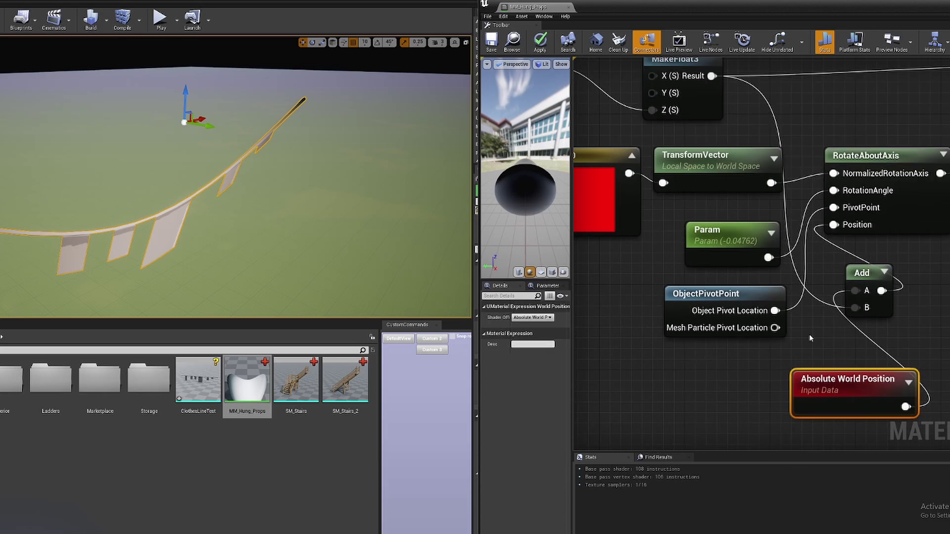
Step: Try wiring Absolute World Position directly into RotateAboutAxis's Position, save the material and raise Param's default value
{"action": "left_click", "coordinate": [853, 327]}
{"action": "left_click_drag", "start_coordinate": [904, 406], "coordinate": [834, 224]}
{"action": "left_click", "coordinate": [492, 44]}
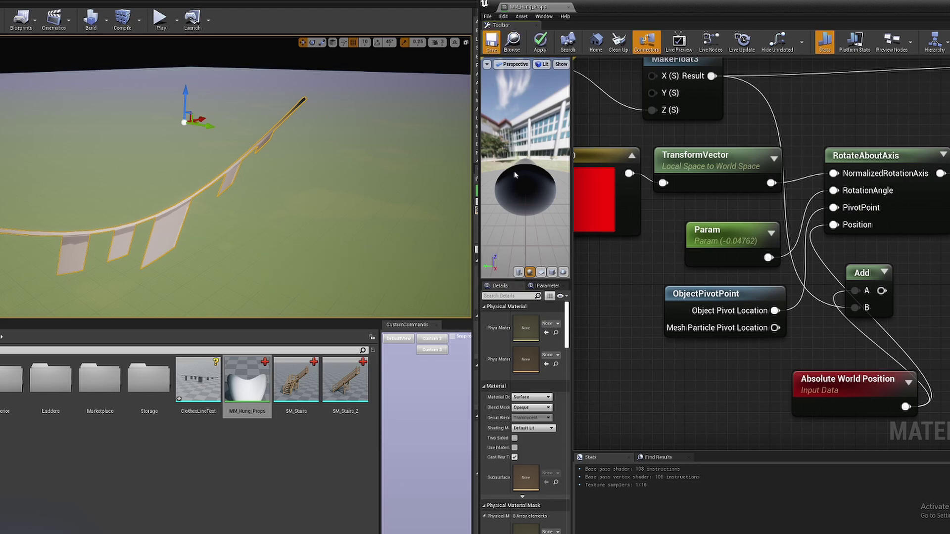
{"action": "left_click", "coordinate": [702, 231]}
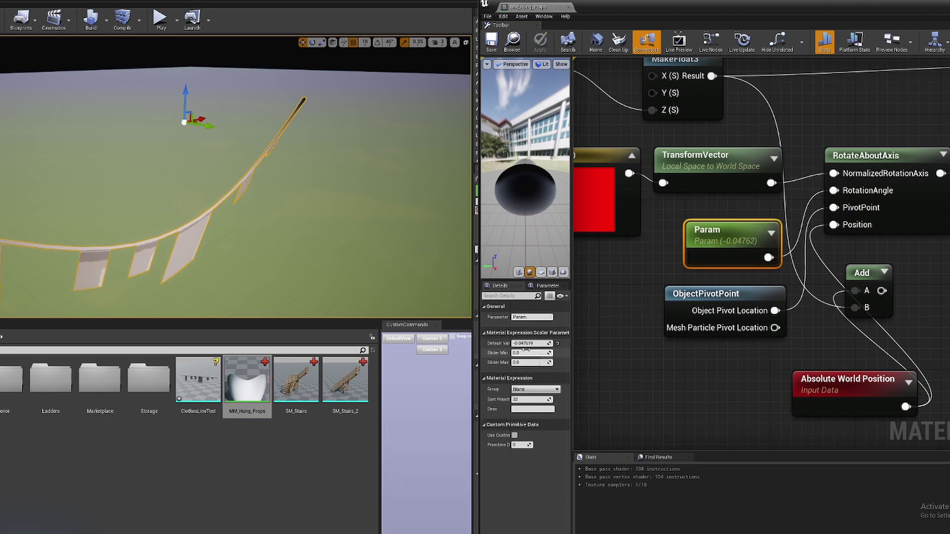
{"action": "left_click_drag", "start_coordinate": [528, 344], "coordinate": [545, 343]}
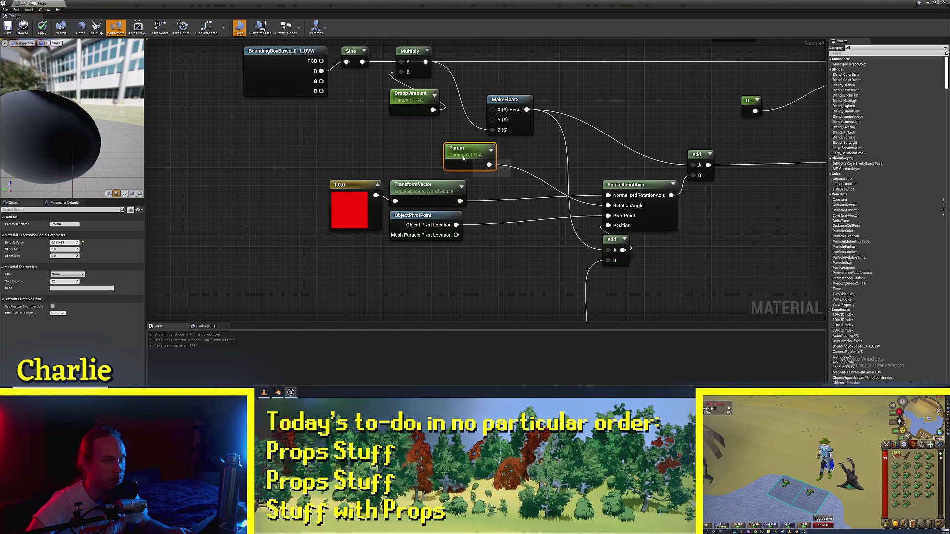
Step: Add a Time node and place it well clear of the 1,0,0 constant, on its input side
{"action": "left_click", "coordinate": [402, 157]}
{"action": "right_click_drag", "start_coordinate": [401, 157], "coordinate": [434, 164]}
{"action": "right_click", "coordinate": [373, 159]}
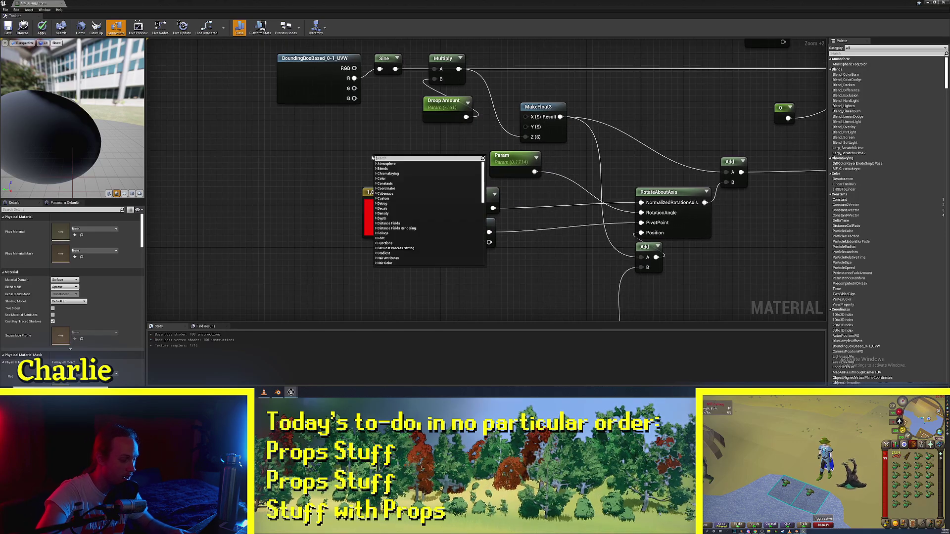
{"action": "type", "text": "time"}
{"action": "key", "text": "Return"}
{"action": "left_click_drag", "start_coordinate": [387, 164], "coordinate": [303, 165]}
{"action": "right_click_drag", "start_coordinate": [279, 179], "coordinate": [362, 157]}
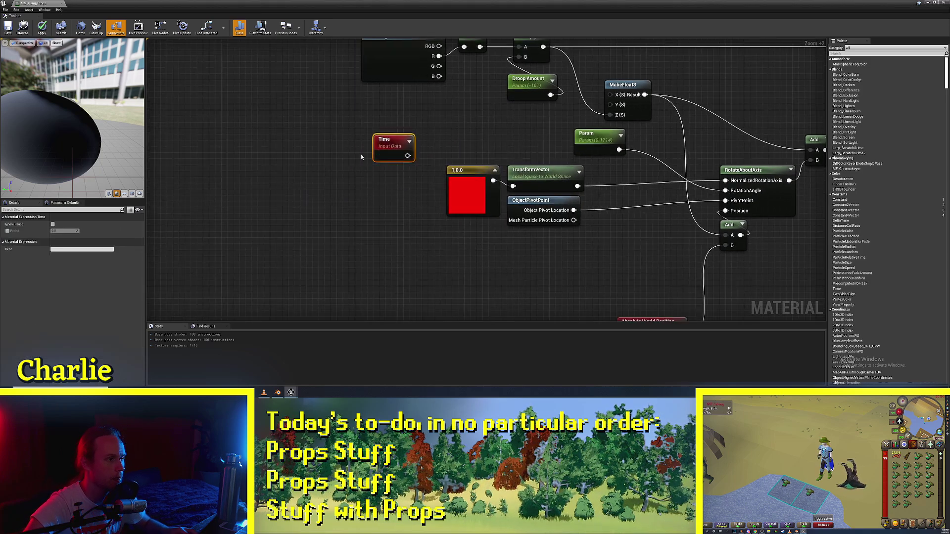
{"action": "left_click_drag", "start_coordinate": [388, 152], "coordinate": [287, 159]}
Step: Create a Sine node driven by the Time node's output
{"action": "right_click_drag", "start_coordinate": [306, 168], "coordinate": [306, 178]}
{"action": "left_click", "coordinate": [317, 183]}
{"action": "left_click_drag", "start_coordinate": [304, 173], "coordinate": [339, 180]}
{"action": "key", "text": "Escape"}
{"action": "type", "text": "sine"}
{"action": "key", "text": "Return"}
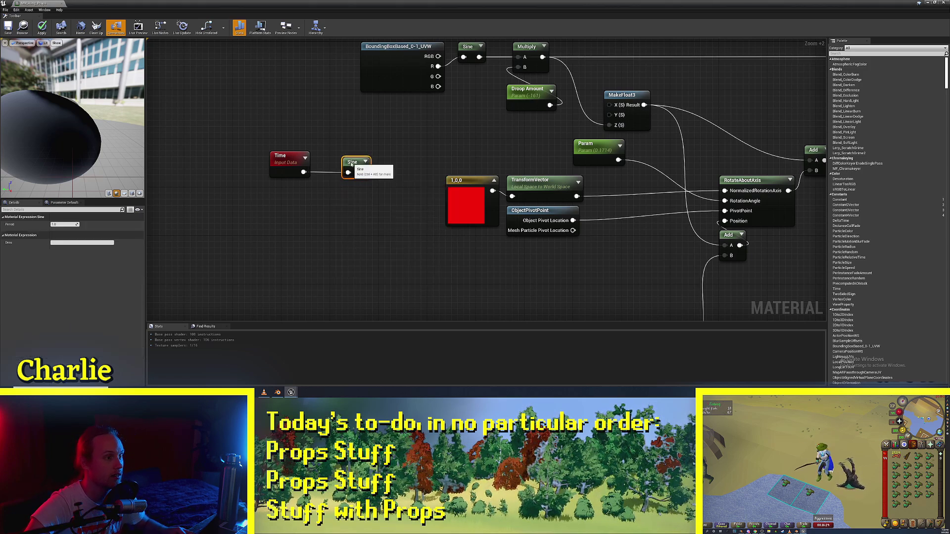
Step: Name the new scalar parameter Swing Speed, feed it at 0.1 into the Multiply between Time and Sine, and save the material
{"action": "type", "text": "wing Speed"}
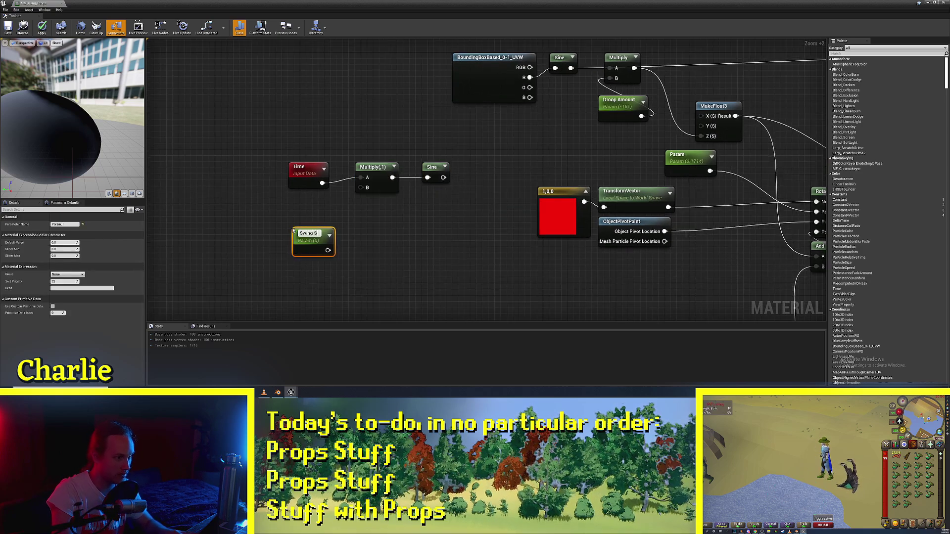
{"action": "left_click_drag", "start_coordinate": [333, 249], "coordinate": [361, 187]}
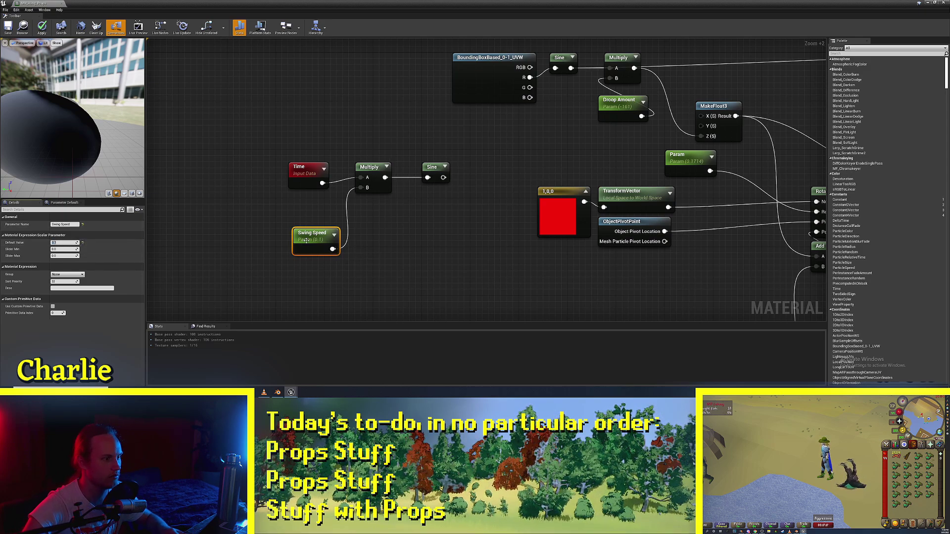
{"action": "left_click_drag", "start_coordinate": [306, 241], "coordinate": [300, 223]}
{"action": "left_click", "coordinate": [7, 27]}
{"action": "left_click_drag", "start_coordinate": [424, 174], "coordinate": [422, 173]}
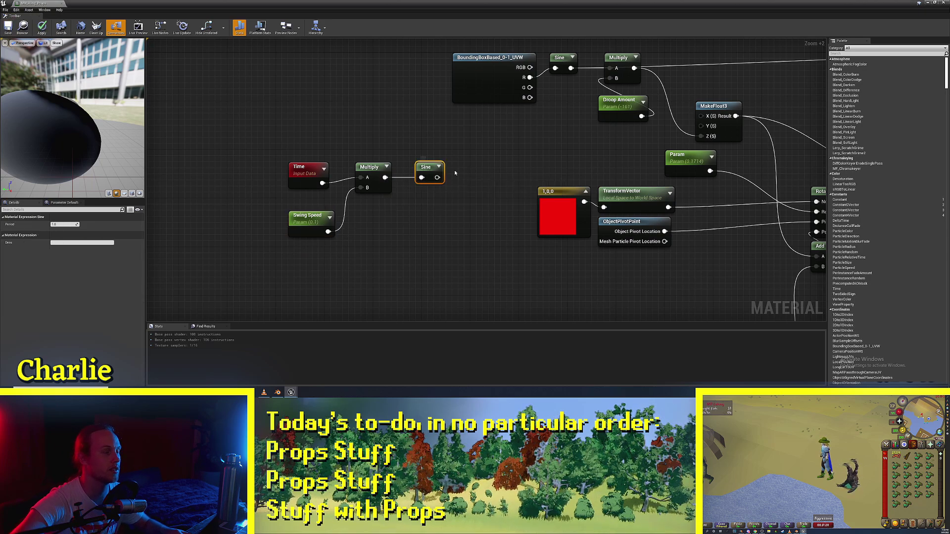
{"action": "right_click_drag", "start_coordinate": [456, 172], "coordinate": [432, 174]}
{"action": "left_click", "coordinate": [432, 175]}
{"action": "left_click_drag", "start_coordinate": [413, 180], "coordinate": [459, 181]}
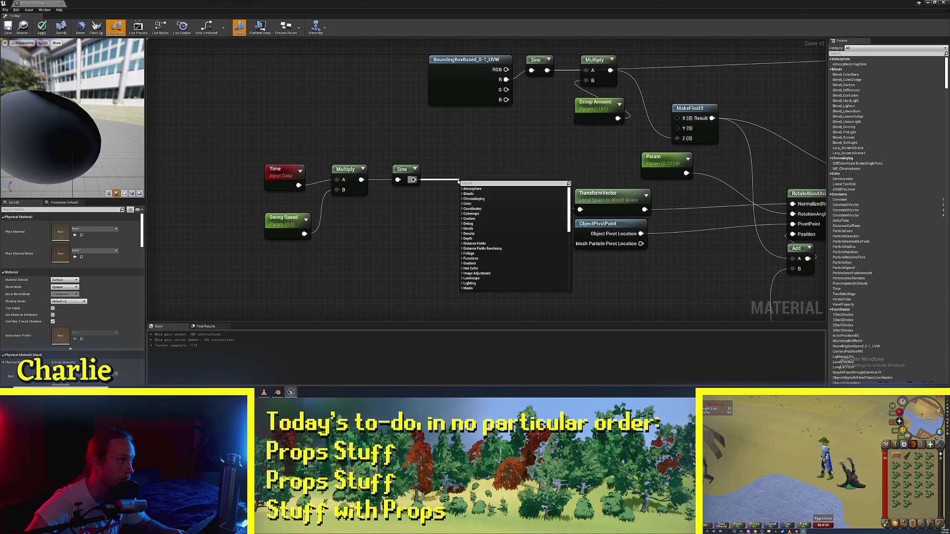
{"action": "left_click", "coordinate": [821, 475]}
{"action": "left_click", "coordinate": [848, 506]}
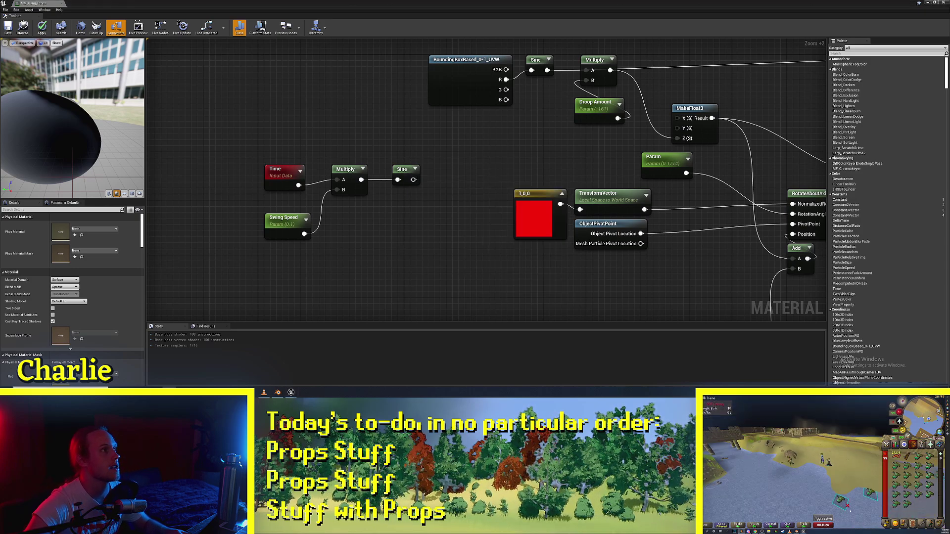
{"action": "right_click_drag", "start_coordinate": [558, 187], "coordinate": [531, 188]}
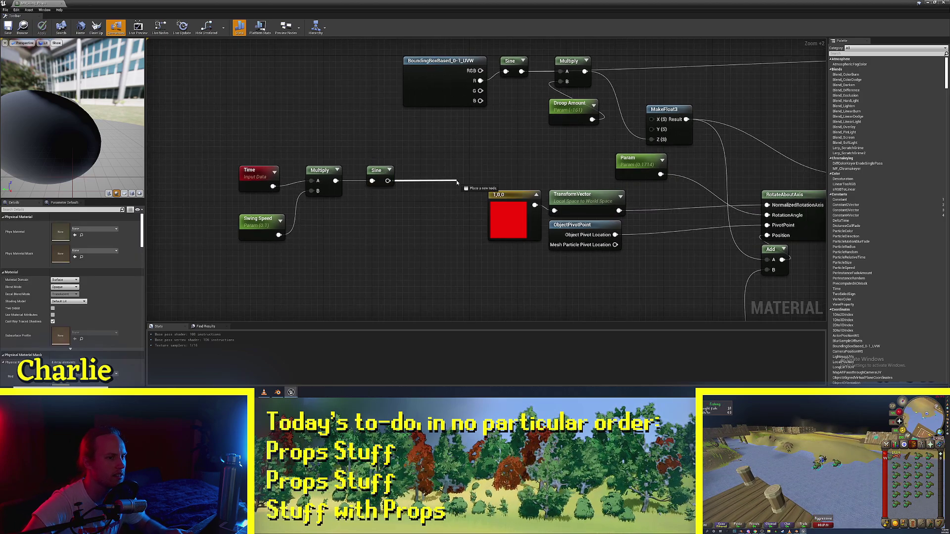
Step: Multiply the time-driven Sine's output by a new scalar parameter named Swing Max Angle
{"action": "left_click_drag", "start_coordinate": [457, 182], "coordinate": [436, 178]}
{"action": "key", "text": "Escape"}
{"action": "left_click", "coordinate": [427, 271]}
{"action": "key", "text": "s"}
{"action": "left_click", "coordinate": [387, 229]}
{"action": "left_click_drag", "start_coordinate": [398, 252], "coordinate": [422, 191]}
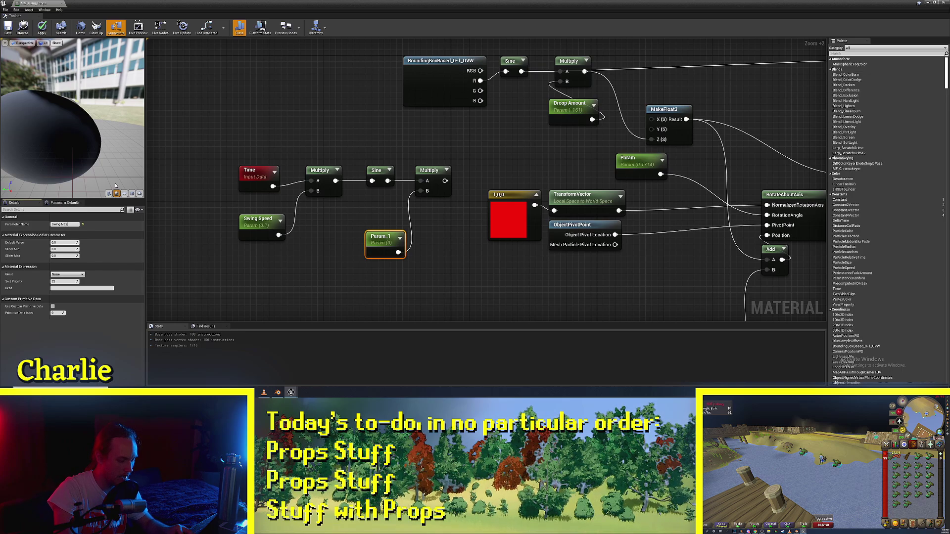
{"action": "type", "text": "le"}
{"action": "key", "text": "Return"}
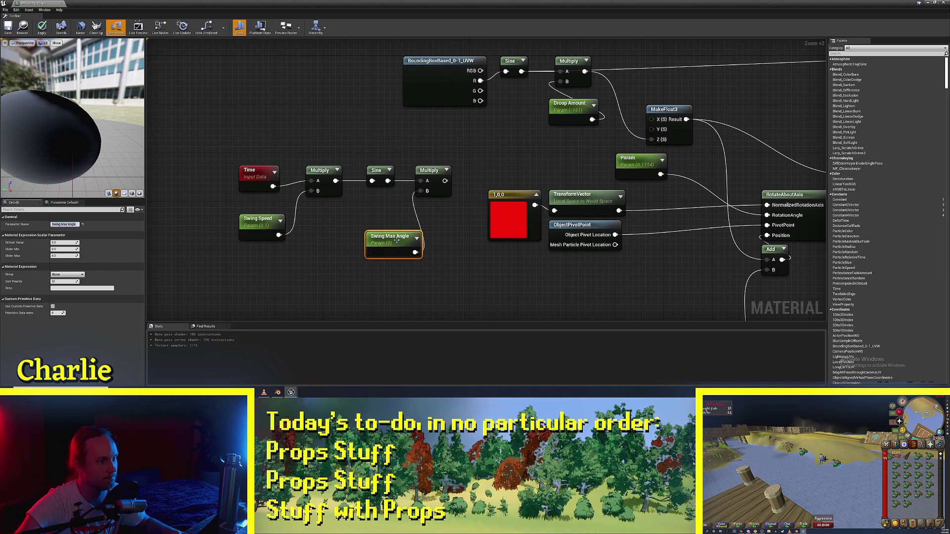
{"action": "left_click_drag", "start_coordinate": [375, 256], "coordinate": [369, 241]}
Step: Connect the Swing Max Angle Multiply to RotateAboutAxis's RotationAngle and delete the old Param node
{"action": "right_click_drag", "start_coordinate": [470, 218], "coordinate": [416, 234]}
{"action": "left_click", "coordinate": [416, 234]}
{"action": "left_click_drag", "start_coordinate": [391, 197], "coordinate": [714, 231]}
{"action": "left_click", "coordinate": [584, 182]}
{"action": "key", "text": "Delete"}
Step: Move the swing node group closer to the rotation nodes, then uncover the level viewport and save the material
{"action": "left_click_drag", "start_coordinate": [410, 168], "coordinate": [210, 246]}
{"action": "left_click_drag", "start_coordinate": [322, 246], "coordinate": [388, 227]}
{"action": "left_click", "coordinate": [399, 148]}
{"action": "left_click_drag", "start_coordinate": [462, 4], "coordinate": [647, 48]}
{"action": "left_click", "coordinate": [448, 73]}
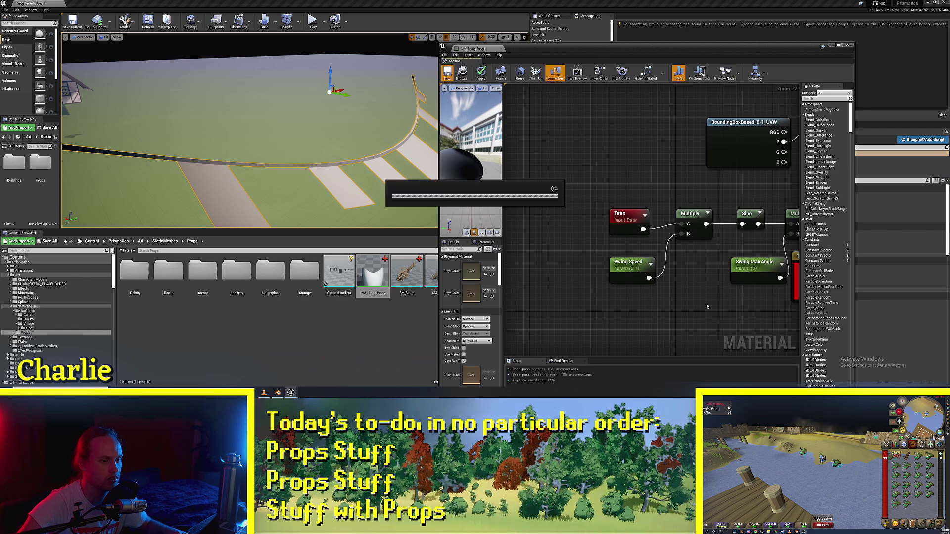
Step: Raise Swing Max Angle's default value and check the clothesline's swing in the viewport
{"action": "left_click", "coordinate": [747, 275]}
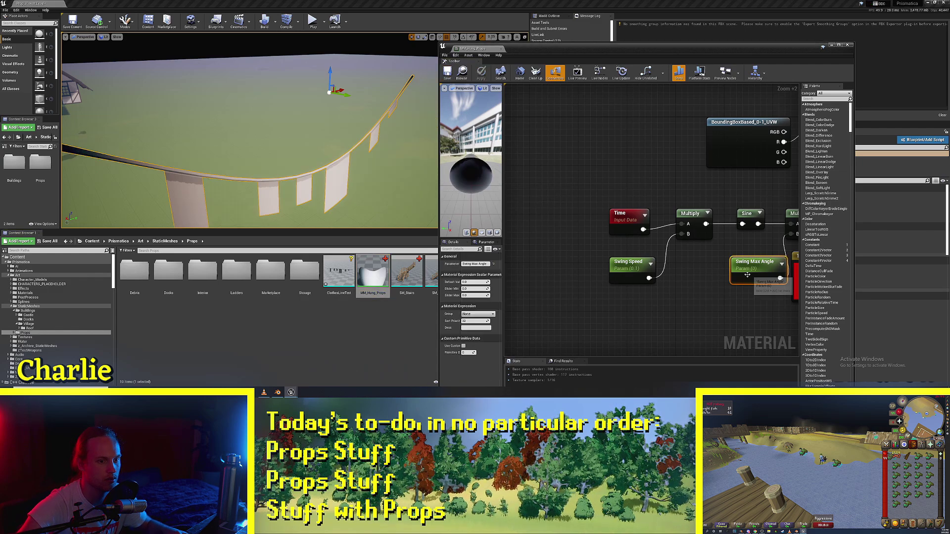
{"action": "left_click_drag", "start_coordinate": [472, 281], "coordinate": [498, 281]}
{"action": "mouse_move", "coordinate": [345, 189]}
{"action": "right_mouse_down"}
{"action": "mouse_move", "coordinate": [345, 168]}
{"action": "mouse_move", "coordinate": [345, 181]}
{"action": "right_mouse_up"}
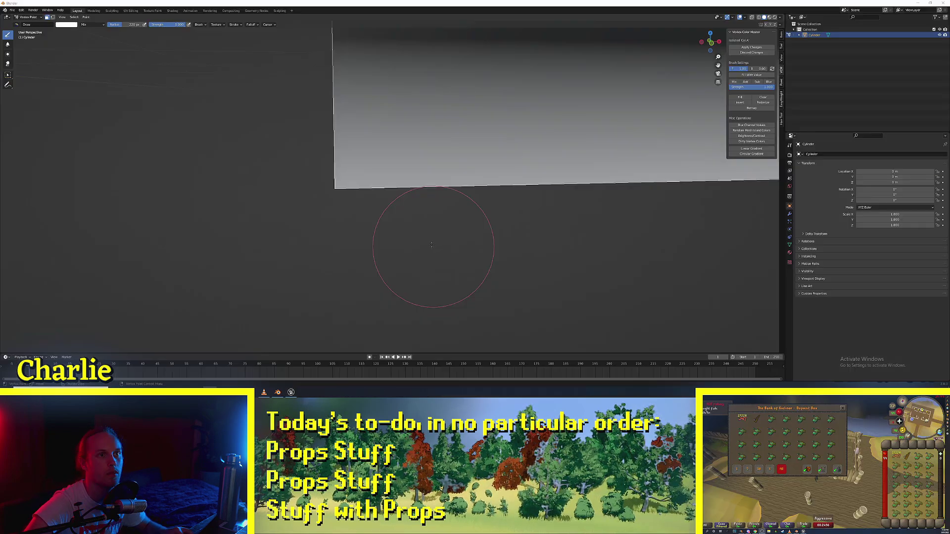
Step: In Blender, paint white vertex colour along the lower ends of the hanging cloths
{"action": "mouse_move", "coordinate": [432, 248]}
{"action": "middle_mouse_down"}
{"action": "mouse_move", "coordinate": [281, 238]}
{"action": "mouse_move", "coordinate": [418, 226]}
{"action": "mouse_move", "coordinate": [378, 226]}
{"action": "mouse_move", "coordinate": [360, 242]}
{"action": "middle_mouse_up"}
{"action": "middle_click_drag", "start_coordinate": [352, 191], "coordinate": [380, 222], "text": "shift"}
{"action": "middle_click_drag", "start_coordinate": [592, 201], "coordinate": [314, 212], "text": "shift"}
{"action": "mouse_move", "coordinate": [484, 140]}
{"action": "middle_mouse_down"}
{"action": "mouse_move", "coordinate": [527, 147]}
{"action": "mouse_move", "coordinate": [607, 132]}
{"action": "middle_mouse_up"}
{"action": "scroll", "coordinate": [430, 263], "scroll_direction": "up", "scroll_amount": 3}
{"action": "middle_click_drag", "start_coordinate": [431, 263], "coordinate": [414, 204], "text": "shift"}
{"action": "mouse_move", "coordinate": [414, 203]}
{"action": "left_mouse_down"}
{"action": "mouse_move", "coordinate": [284, 198]}
{"action": "mouse_move", "coordinate": [364, 177]}
{"action": "mouse_move", "coordinate": [328, 174]}
{"action": "left_mouse_up"}
{"action": "middle_click_drag", "start_coordinate": [270, 197], "coordinate": [372, 211], "text": "shift"}
{"action": "left_click_drag", "start_coordinate": [373, 211], "coordinate": [228, 209]}
{"action": "middle_click_drag", "start_coordinate": [227, 209], "coordinate": [590, 166]}
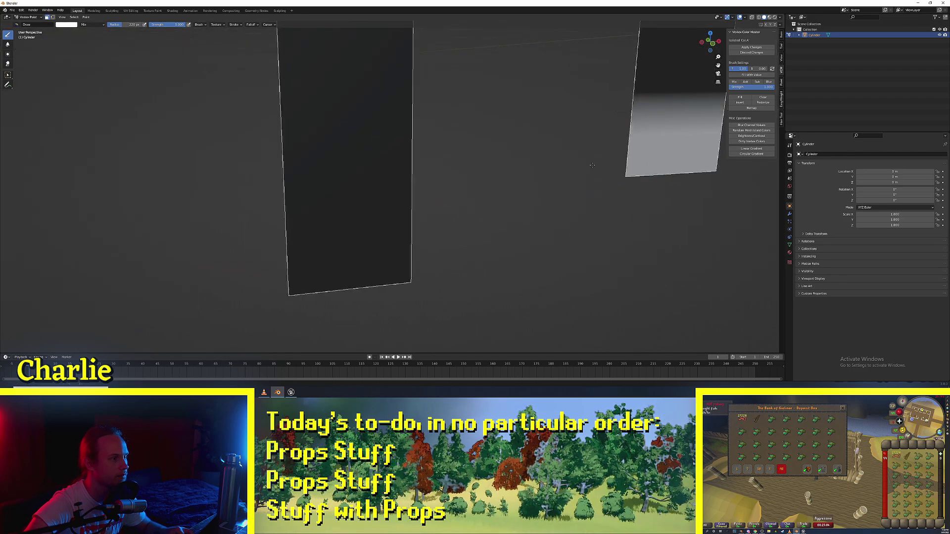
Step: Paint the bottom edge of the long dark cloth white, undoing one stroke and repainting it
{"action": "mouse_move", "coordinate": [417, 285]}
{"action": "left_mouse_down"}
{"action": "mouse_move", "coordinate": [328, 271]}
{"action": "mouse_move", "coordinate": [442, 247]}
{"action": "left_mouse_up"}
{"action": "mouse_move", "coordinate": [487, 221]}
{"action": "middle_mouse_down", "text": "shift"}
{"action": "mouse_move", "coordinate": [323, 254]}
{"action": "mouse_move", "coordinate": [278, 218]}
{"action": "middle_mouse_up", "text": "shift"}
{"action": "scroll", "coordinate": [306, 251], "scroll_direction": "down", "scroll_amount": 3}
{"action": "scroll", "coordinate": [297, 255], "scroll_direction": "up", "scroll_amount": 3}
{"action": "key", "text": "ctrl+z"}
{"action": "left_click_drag", "start_coordinate": [278, 218], "coordinate": [156, 254]}
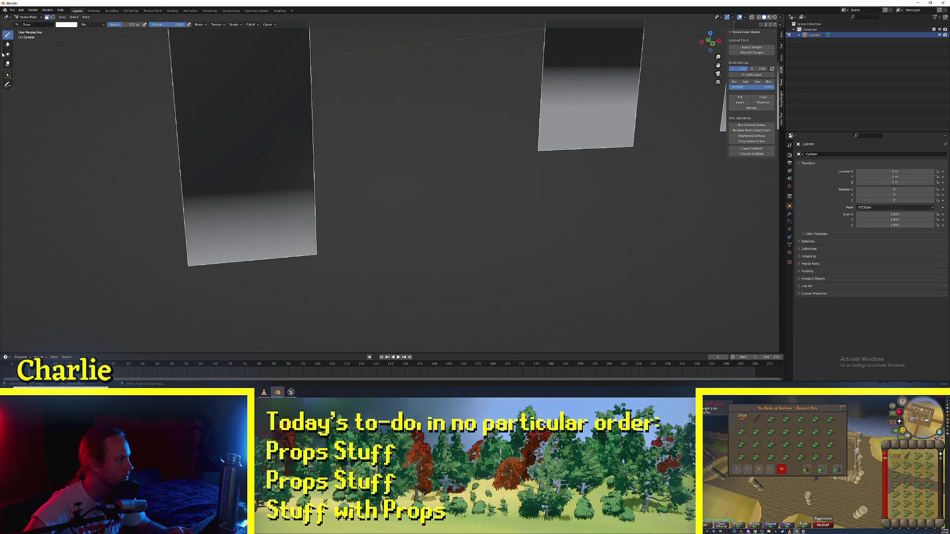
Step: Blur the long cloth's vertex colours so the white fades gradually upward from its bottom edge
{"action": "scroll", "coordinate": [355, 205], "scroll_direction": "up", "scroll_amount": 1}
{"action": "left_click_drag", "start_coordinate": [349, 215], "coordinate": [155, 163]}
{"action": "middle_click_drag", "start_coordinate": [154, 163], "coordinate": [181, 214], "text": "shift"}
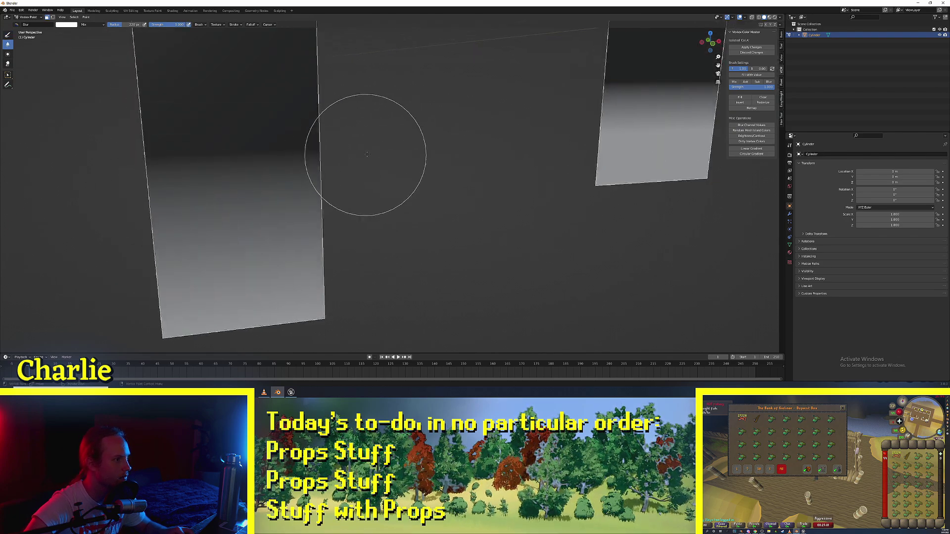
{"action": "left_click_drag", "start_coordinate": [370, 152], "coordinate": [60, 177]}
{"action": "middle_click_drag", "start_coordinate": [273, 148], "coordinate": [318, 144]}
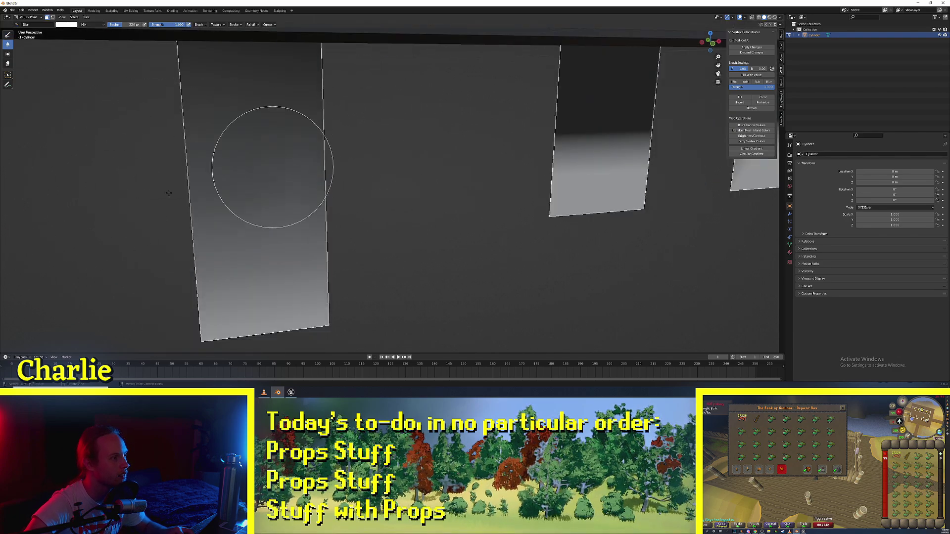
Step: Blur the white vertex-colour gradient on the neighbouring cloths, undoing one stroke along the way
{"action": "middle_click_drag", "start_coordinate": [400, 222], "coordinate": [237, 222]}
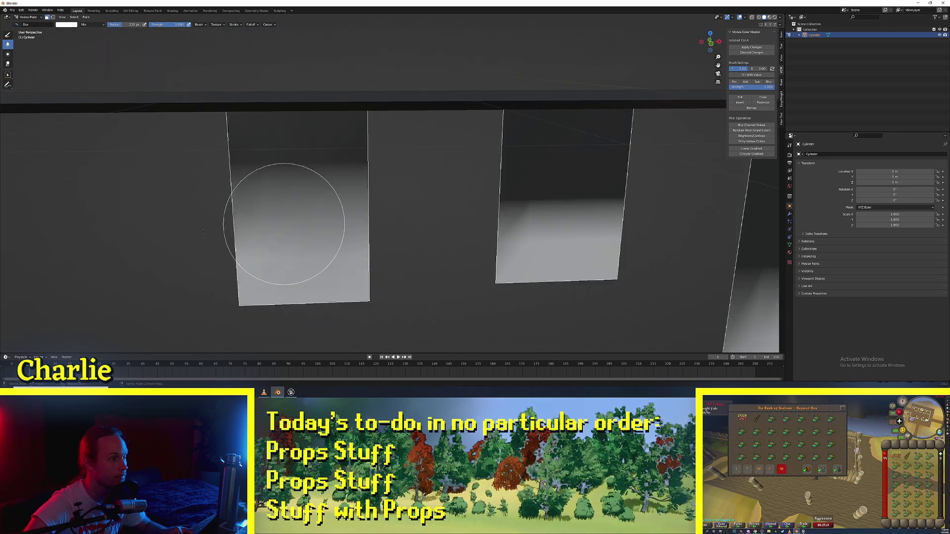
{"action": "middle_click_drag", "start_coordinate": [366, 205], "coordinate": [371, 220], "text": "shift"}
{"action": "key", "text": "ctrl+z"}
{"action": "left_click_drag", "start_coordinate": [392, 231], "coordinate": [151, 245]}
{"action": "scroll", "coordinate": [366, 179], "scroll_direction": "up", "scroll_amount": 2}
{"action": "left_click_drag", "start_coordinate": [350, 176], "coordinate": [249, 191]}
{"action": "middle_click_drag", "start_coordinate": [303, 258], "coordinate": [285, 198], "text": "shift"}
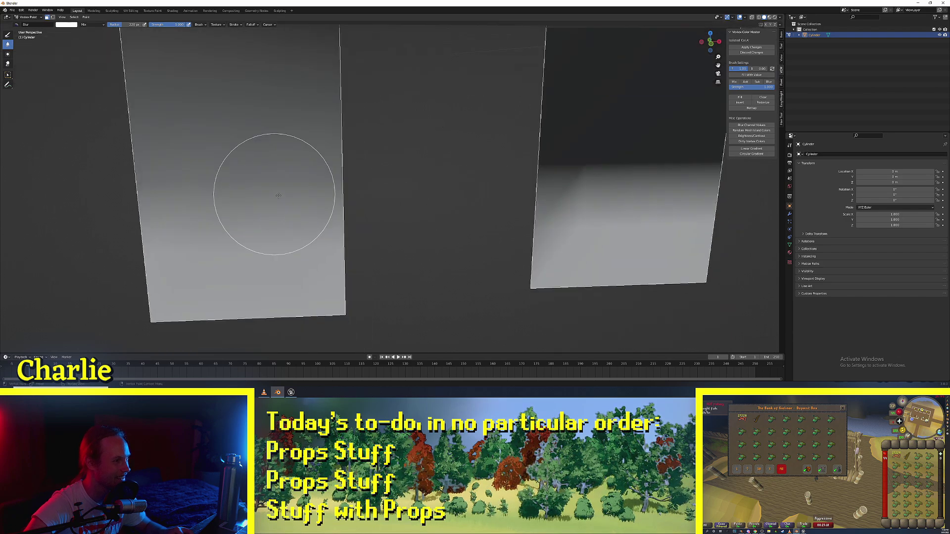
{"action": "middle_click_drag", "start_coordinate": [129, 208], "coordinate": [233, 213]}
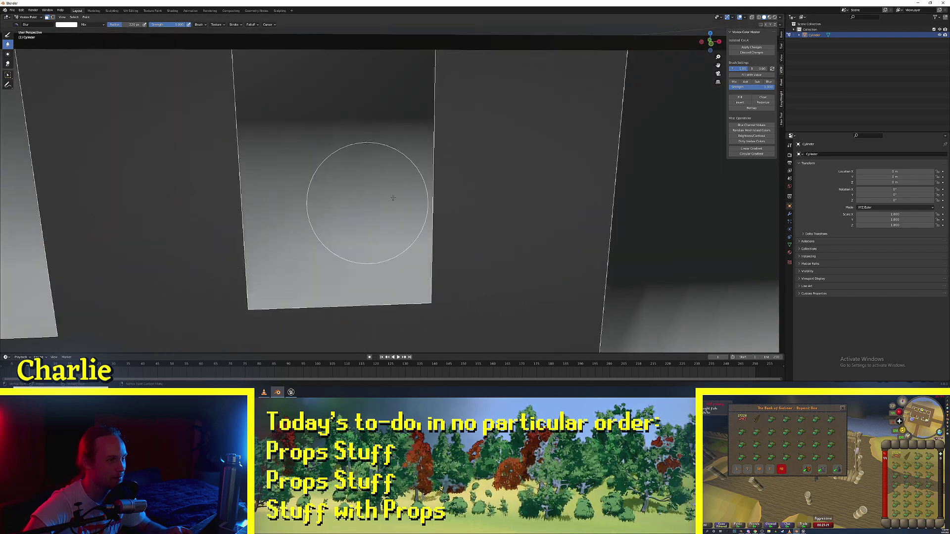
{"action": "middle_click_drag", "start_coordinate": [396, 197], "coordinate": [435, 159]}
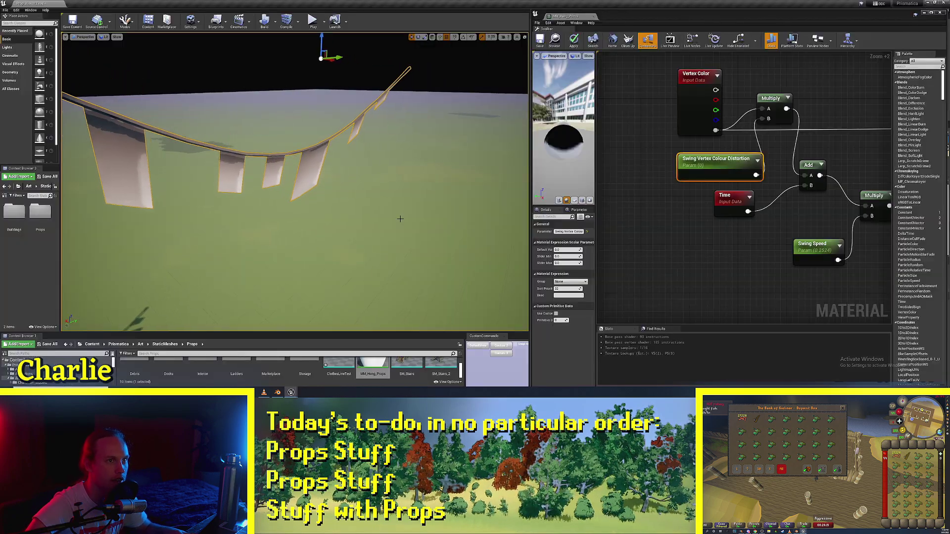
Step: In Unreal, give Swing Vertex Colour Distortion a negative default value and check the cloths' staggered swing
{"action": "left_click_drag", "start_coordinate": [556, 250], "coordinate": [520, 250]}
{"action": "right_click_drag", "start_coordinate": [386, 228], "coordinate": [371, 213]}
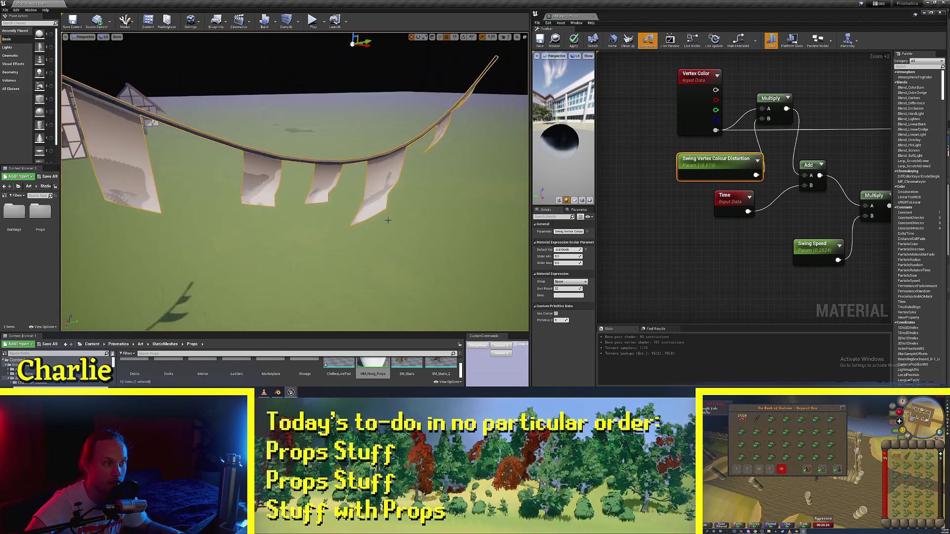
{"action": "right_click_drag", "start_coordinate": [408, 214], "coordinate": [491, 199]}
{"action": "right_click_drag", "start_coordinate": [308, 212], "coordinate": [291, 212]}
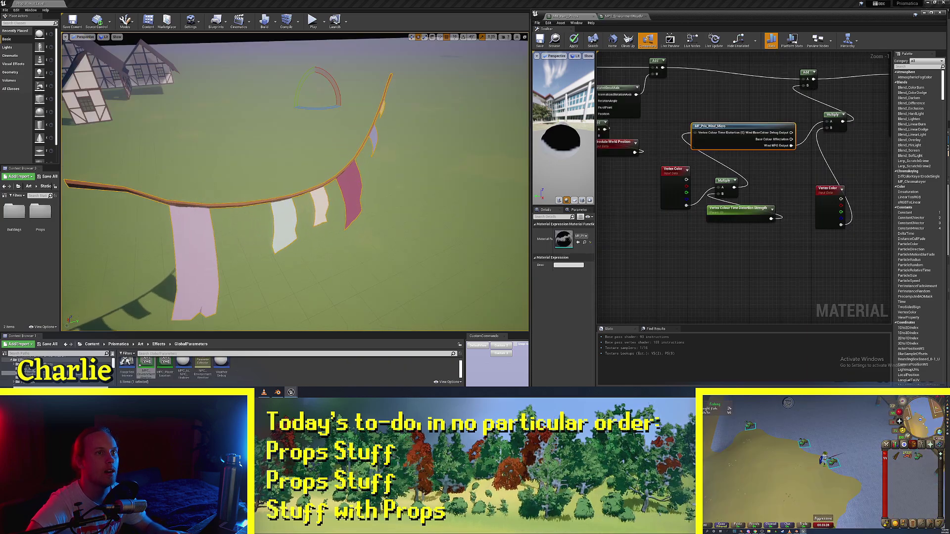
Step: Tidy the wind section by repositioning MF_Pris_Wind_Micro, its output Multiply and the Vertex Colour Time Distortion Strength parameter
{"action": "right_click_drag", "start_coordinate": [716, 141], "coordinate": [650, 156]}
{"action": "left_click_drag", "start_coordinate": [694, 142], "coordinate": [697, 130]}
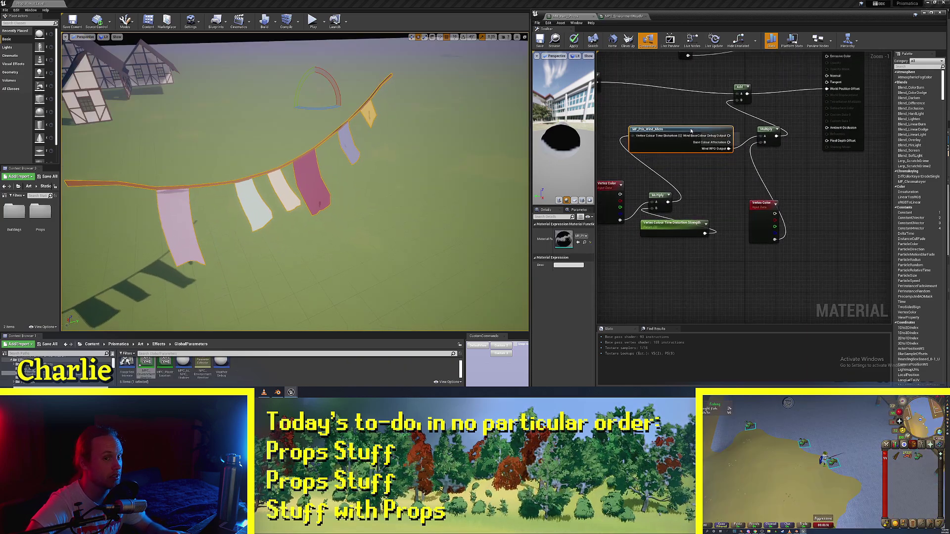
{"action": "left_click", "coordinate": [747, 141]}
{"action": "left_click_drag", "start_coordinate": [765, 144], "coordinate": [749, 144]}
{"action": "left_click", "coordinate": [707, 201]}
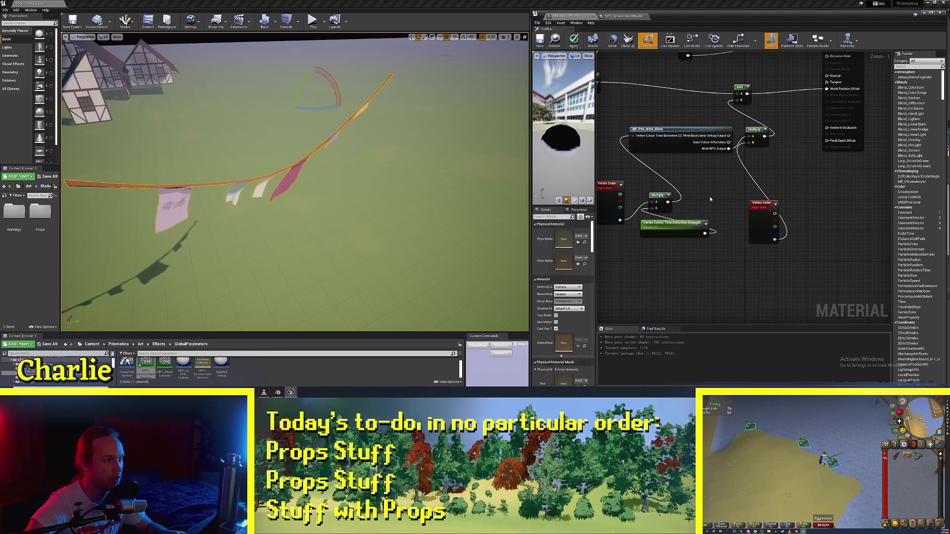
{"action": "right_click_drag", "start_coordinate": [677, 233], "coordinate": [708, 229]}
{"action": "left_click_drag", "start_coordinate": [707, 230], "coordinate": [664, 239]}
{"action": "right_click_drag", "start_coordinate": [652, 264], "coordinate": [688, 267]}
Step: Bring the main material node, the 0 constant and the base-colour Vertex Color node closer together
{"action": "right_click_drag", "start_coordinate": [804, 179], "coordinate": [709, 201]}
{"action": "right_click_drag", "start_coordinate": [801, 138], "coordinate": [744, 187]}
{"action": "scroll", "coordinate": [744, 188], "scroll_direction": "down", "scroll_amount": 2}
{"action": "scroll", "coordinate": [744, 187], "scroll_direction": "down", "scroll_amount": 1}
{"action": "left_click_drag", "start_coordinate": [763, 152], "coordinate": [818, 155]}
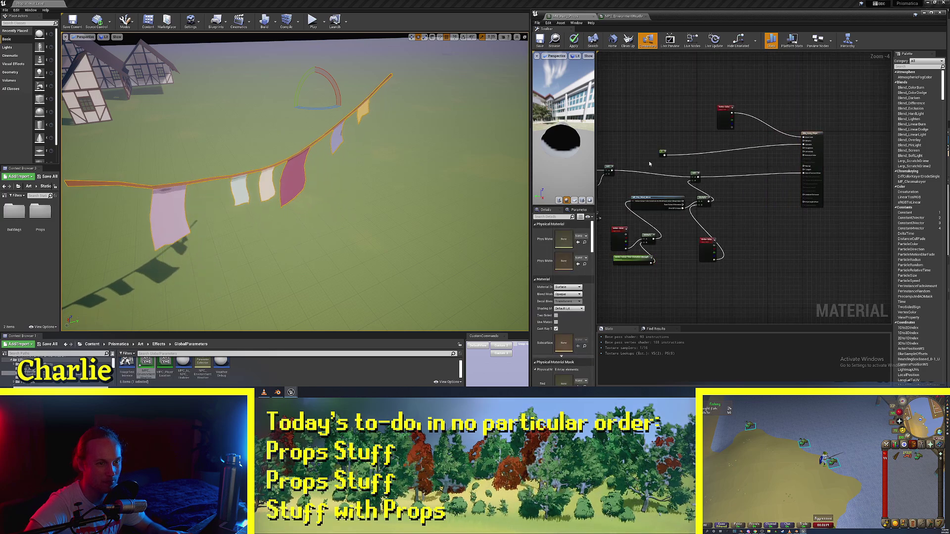
{"action": "left_click_drag", "start_coordinate": [662, 153], "coordinate": [774, 144]}
{"action": "left_click_drag", "start_coordinate": [724, 118], "coordinate": [773, 120]}
{"action": "left_click", "coordinate": [748, 142]}
Step: Inspect the swinging clothesline end-on in the viewport and select the BoundingBoxBased_0-1_UVW node in the material graph
{"action": "key", "text": "w"}
{"action": "right_click_drag", "start_coordinate": [421, 158], "coordinate": [408, 205]}
{"action": "key", "text": "s"}
{"action": "key", "text": "w"}
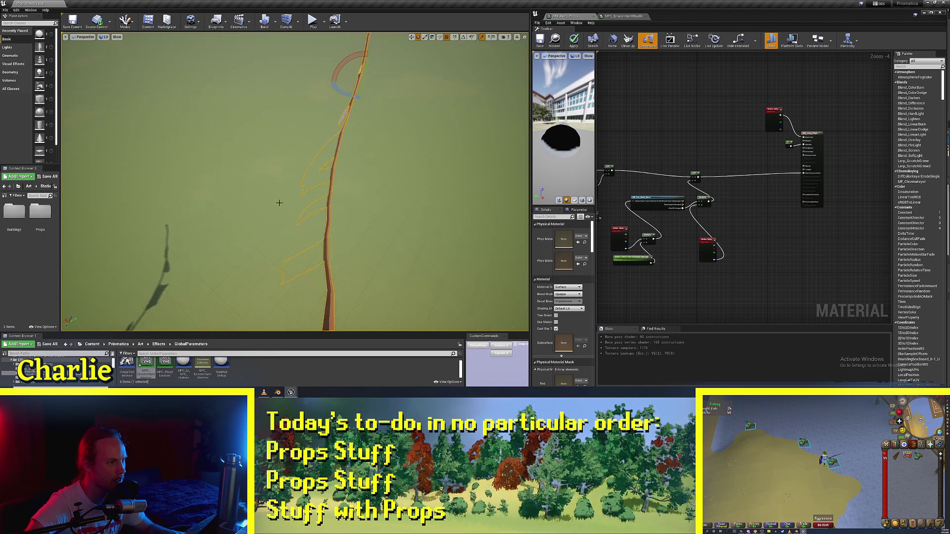
{"action": "scroll", "coordinate": [678, 196], "scroll_direction": "up", "scroll_amount": 4}
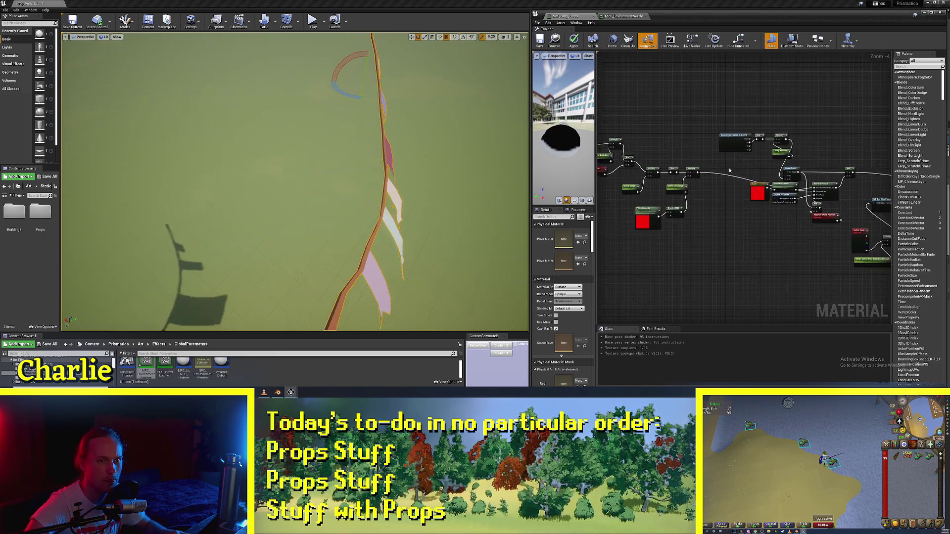
{"action": "left_click", "coordinate": [713, 151]}
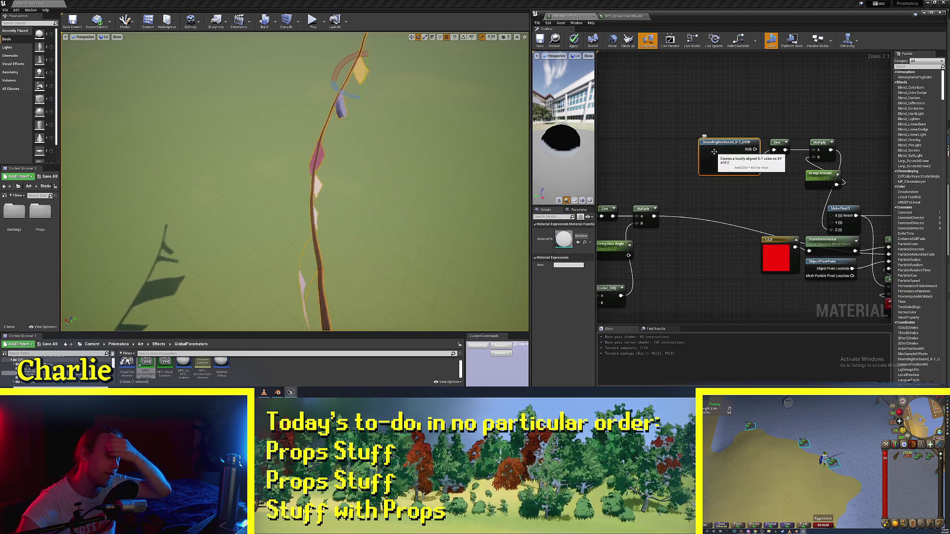
Step: Place BoundingBoxBased_0-1_UVW and its Sine in the swing section and add their result, multiplied by a Swing BoundingBoxUV Time Distortion parameter, to the swing time
{"action": "left_click_drag", "start_coordinate": [789, 123], "coordinate": [723, 168]}
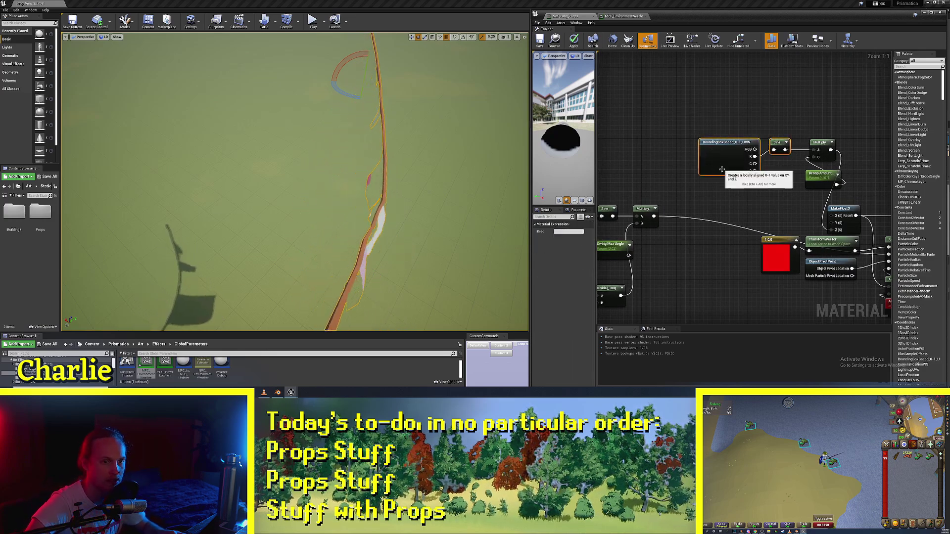
{"action": "right_click_drag", "start_coordinate": [657, 173], "coordinate": [675, 153]}
{"action": "left_click_drag", "start_coordinate": [837, 161], "coordinate": [813, 161]}
{"action": "right_click_drag", "start_coordinate": [796, 158], "coordinate": [750, 160]}
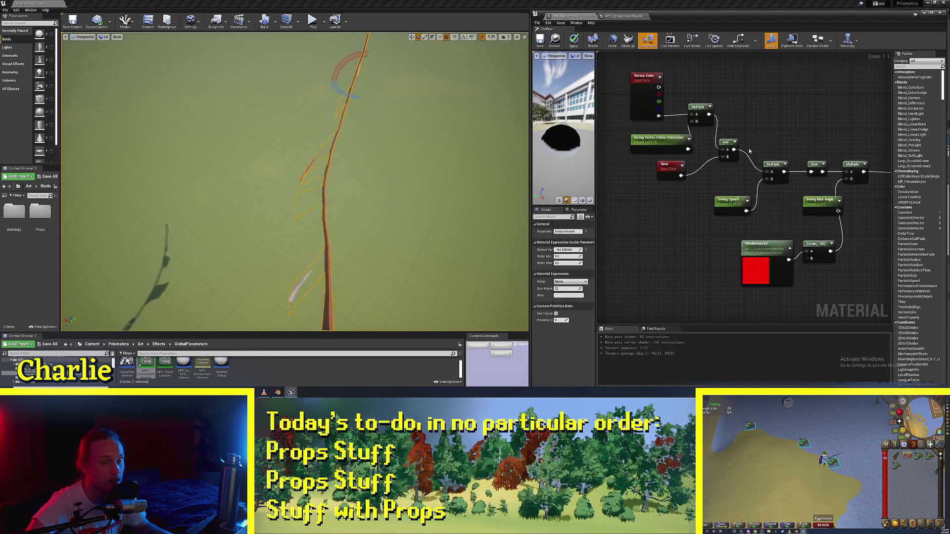
{"action": "scroll", "coordinate": [749, 151], "scroll_direction": "down", "scroll_amount": 3}
{"action": "left_click_drag", "start_coordinate": [766, 159], "coordinate": [766, 159]}
{"action": "left_click_drag", "start_coordinate": [803, 124], "coordinate": [653, 112]}
{"action": "right_click_drag", "start_coordinate": [655, 113], "coordinate": [749, 129]}
{"action": "left_click_drag", "start_coordinate": [749, 128], "coordinate": [682, 119]}
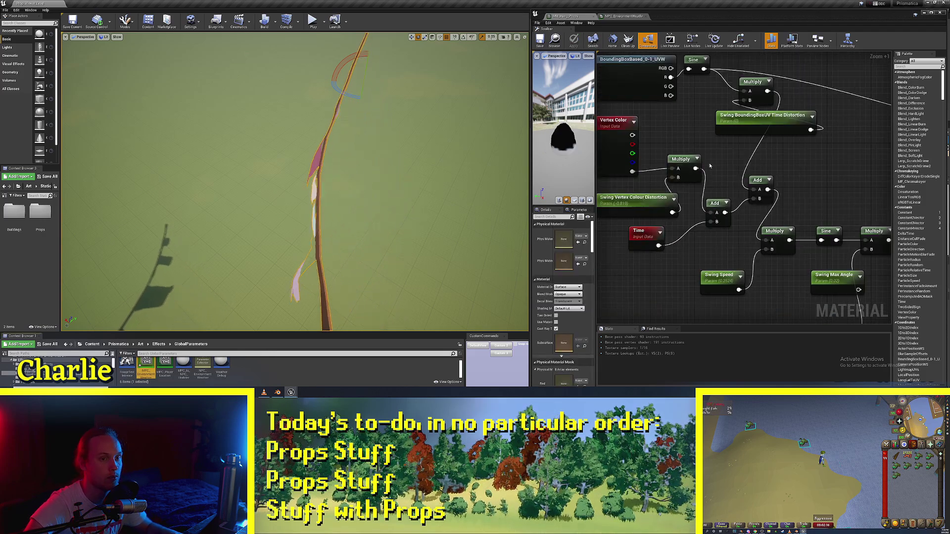
Step: Place Swing BoundingBoxUV Time Distortion below its Multiply and give it a negative default of about -1.18, checking the clothesline's swing
{"action": "left_click_drag", "start_coordinate": [740, 115], "coordinate": [717, 130]}
{"action": "left_click_drag", "start_coordinate": [567, 249], "coordinate": [589, 249]}
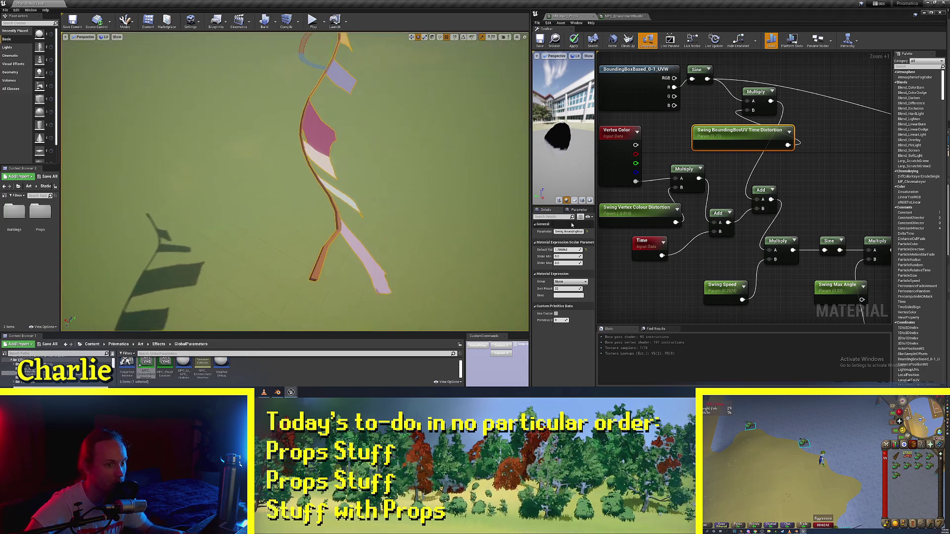
{"action": "left_click_drag", "start_coordinate": [575, 250], "coordinate": [572, 250]}
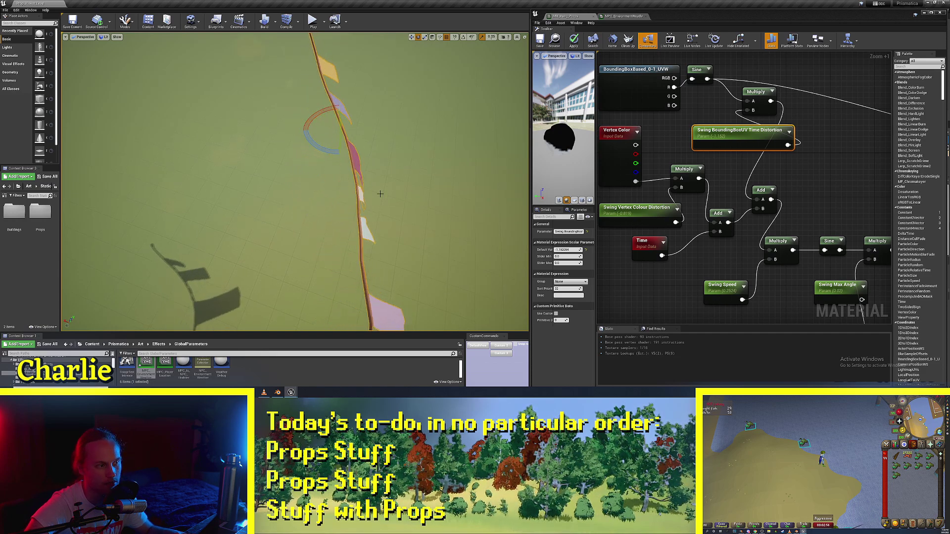
{"action": "right_click_drag", "start_coordinate": [380, 194], "coordinate": [297, 194]}
Step: Review the wind section and the RotateAboutAxis section of the material graph
{"action": "left_click", "coordinate": [626, 281]}
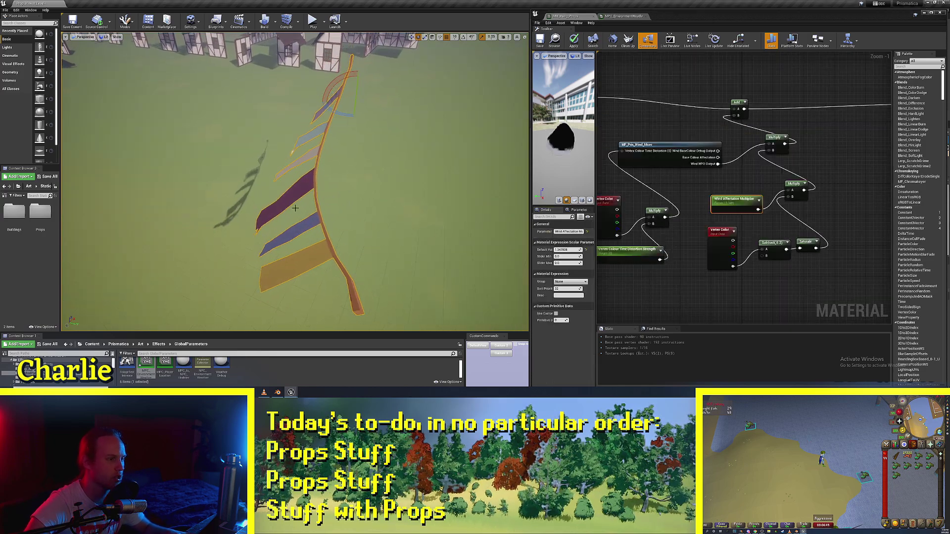
{"action": "right_click_drag", "start_coordinate": [667, 194], "coordinate": [884, 168]}
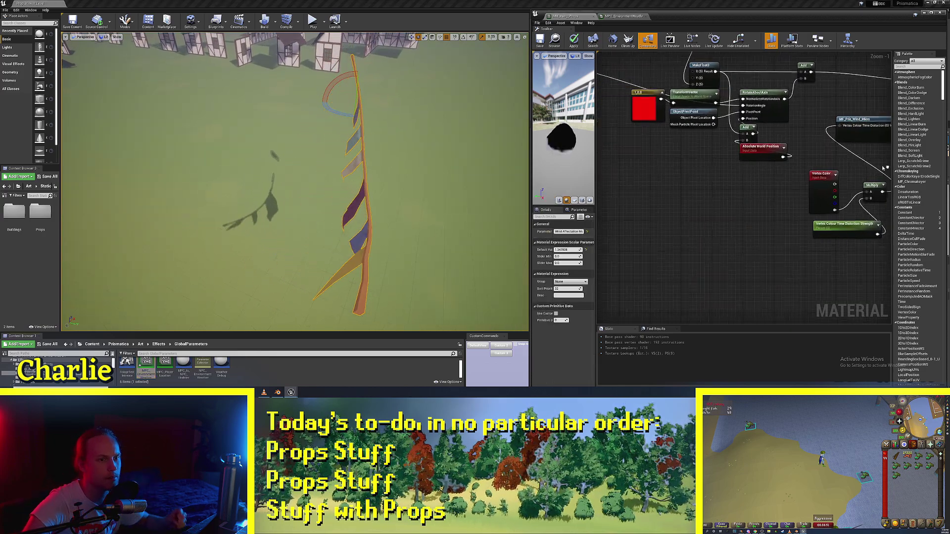
{"action": "scroll", "coordinate": [835, 141], "scroll_direction": "down", "scroll_amount": 1}
{"action": "right_click_drag", "start_coordinate": [770, 149], "coordinate": [728, 196]}
{"action": "left_click", "coordinate": [676, 214]}
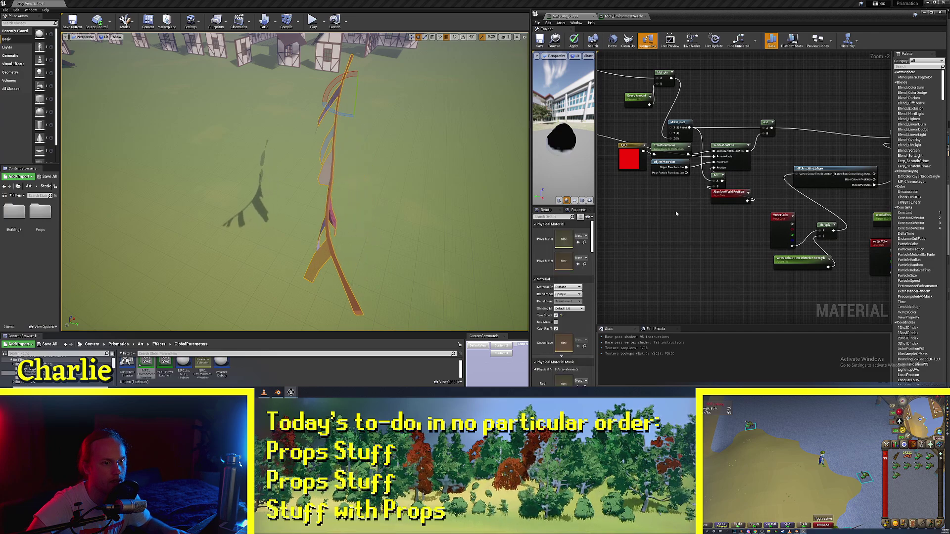
{"action": "right_click_drag", "start_coordinate": [676, 214], "coordinate": [776, 233]}
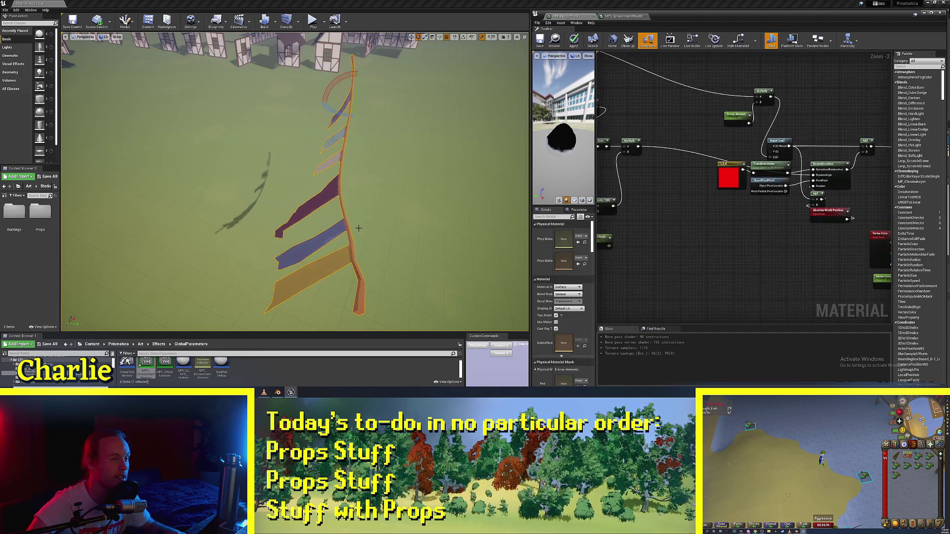
Step: Rotate the clothesline about its vertical axis and arrange three clotheslines at differing orientations in the level
{"action": "right_click_drag", "start_coordinate": [359, 228], "coordinate": [245, 225]}
{"action": "right_click_drag", "start_coordinate": [374, 250], "coordinate": [416, 279]}
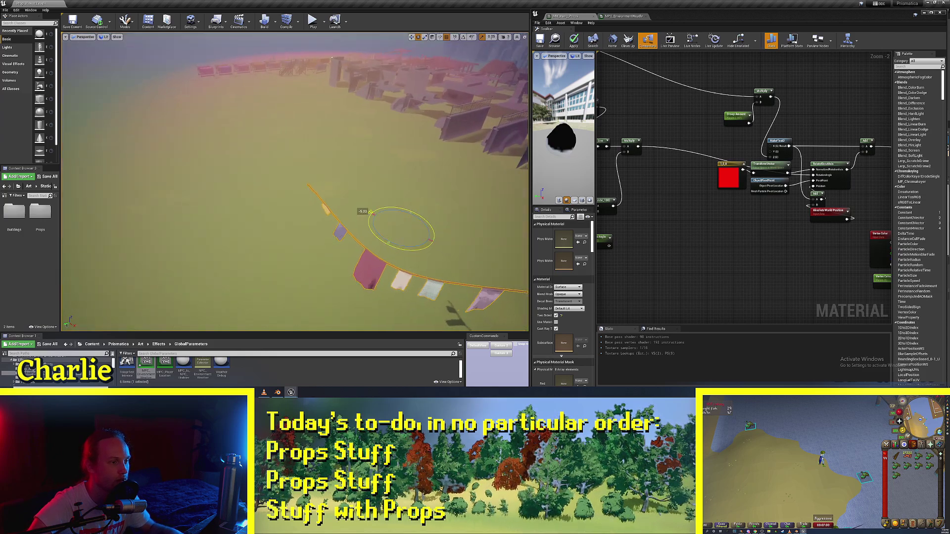
{"action": "left_click_drag", "start_coordinate": [367, 223], "coordinate": [367, 227]}
{"action": "right_click_drag", "start_coordinate": [367, 227], "coordinate": [460, 213]}
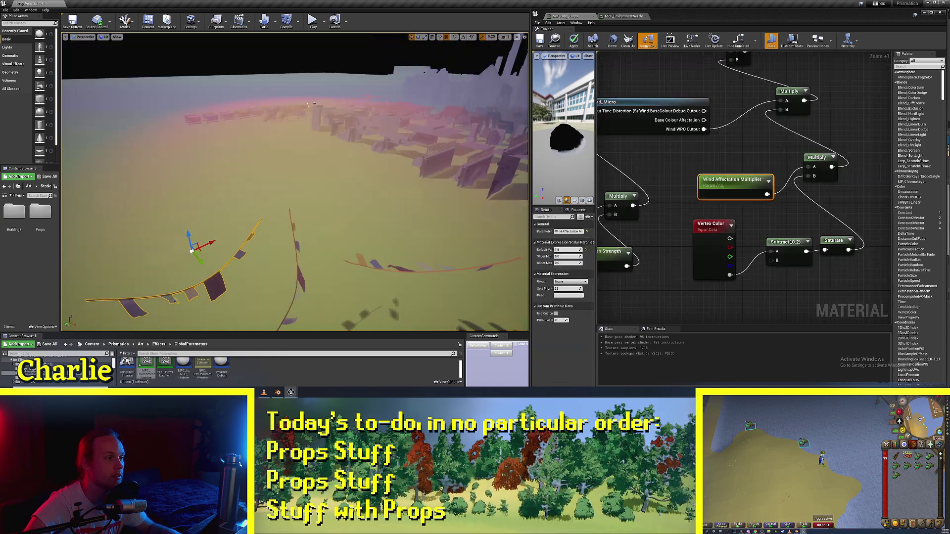
{"action": "right_click_drag", "start_coordinate": [358, 191], "coordinate": [357, 191]}
{"action": "key", "text": "w"}
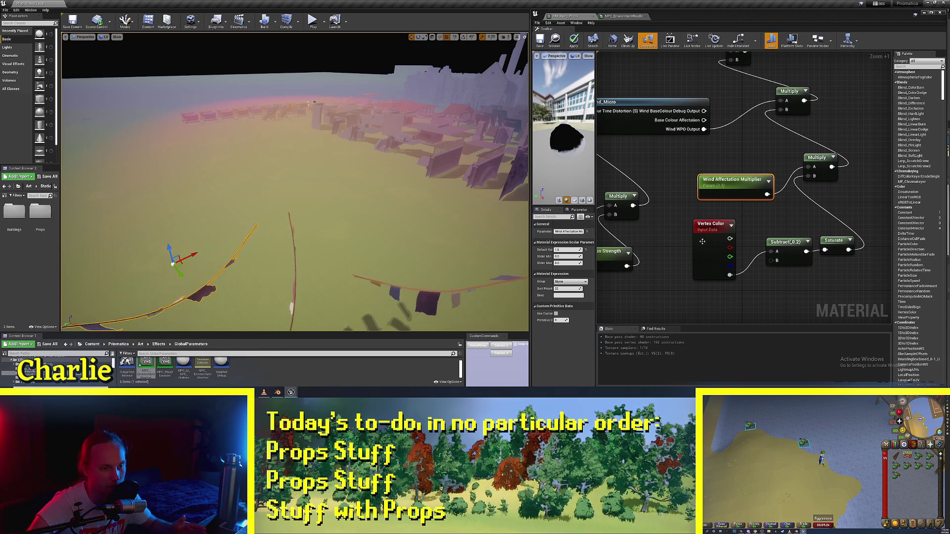
Step: Space the 1,0,0 vector and its TransformVector farther from RotateAboutAxis and save the material
{"action": "left_click", "coordinate": [679, 232]}
{"action": "right_click_drag", "start_coordinate": [679, 232], "coordinate": [772, 192]}
{"action": "scroll", "coordinate": [770, 193], "scroll_direction": "down", "scroll_amount": 3}
{"action": "right_click_drag", "start_coordinate": [624, 209], "coordinate": [799, 245]}
{"action": "key", "text": "ctrl+s"}
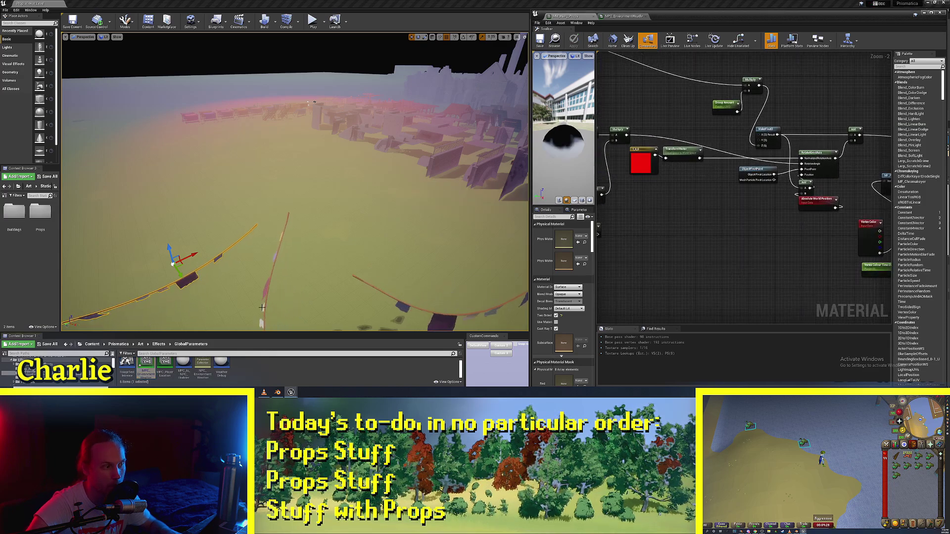
Step: Inspect the swinging clotheslines from above and from several sides in the level, and save
{"action": "right_click_drag", "start_coordinate": [262, 307], "coordinate": [306, 331]}
{"action": "right_click_drag", "start_coordinate": [266, 67], "coordinate": [318, 246]}
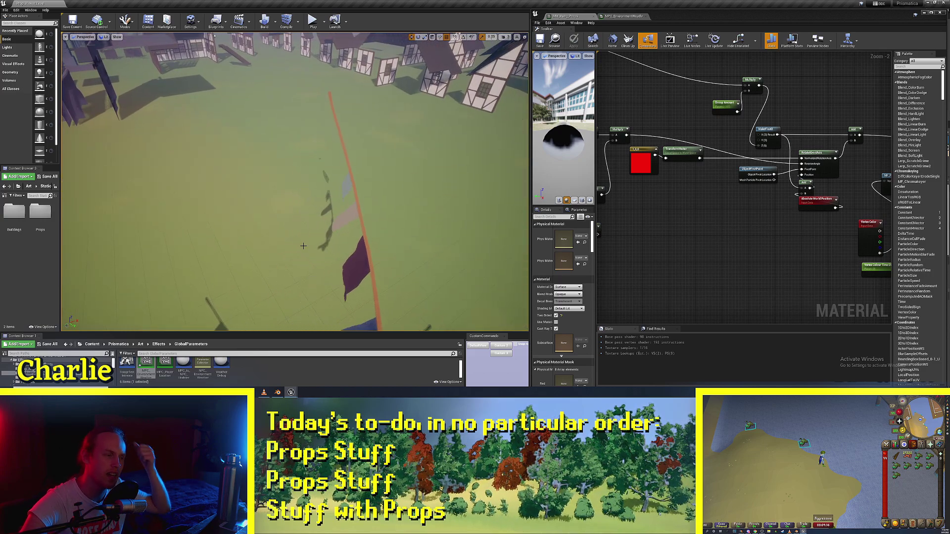
{"action": "right_click_drag", "start_coordinate": [304, 246], "coordinate": [304, 261]}
{"action": "right_click_drag", "start_coordinate": [284, 210], "coordinate": [385, 83]}
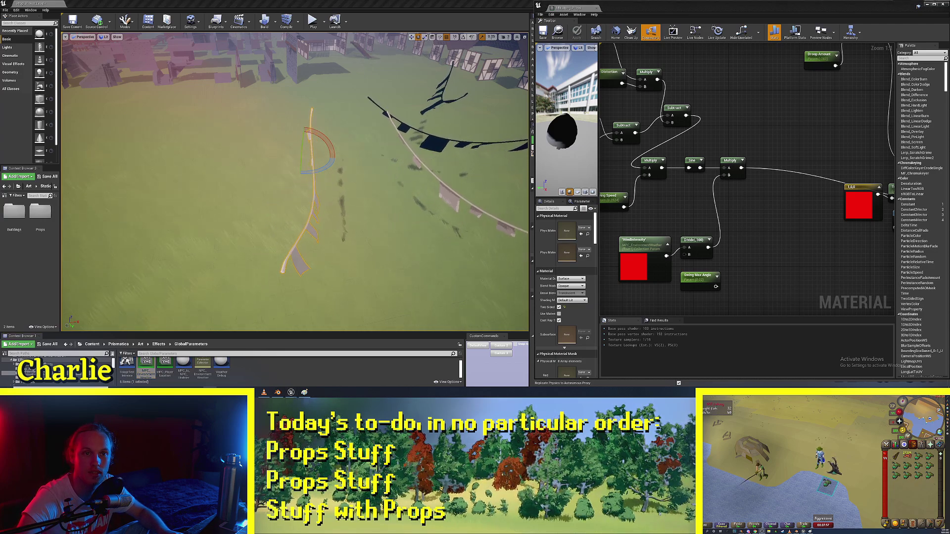
{"action": "right_click_drag", "start_coordinate": [349, 196], "coordinate": [359, 196]}
{"action": "left_click", "coordinate": [359, 196]}
{"action": "key", "text": "ctrl+s"}
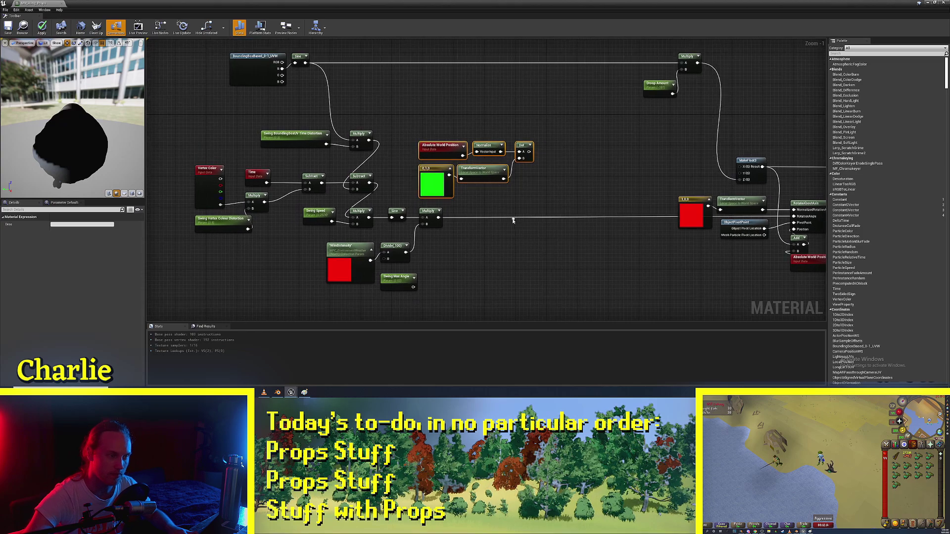
Step: Move the Absolute World Position, Normalize, Dot, 0,1,0 and TransformVector group slightly up above the swing chain
{"action": "scroll", "coordinate": [408, 113], "scroll_direction": "up", "scroll_amount": 3}
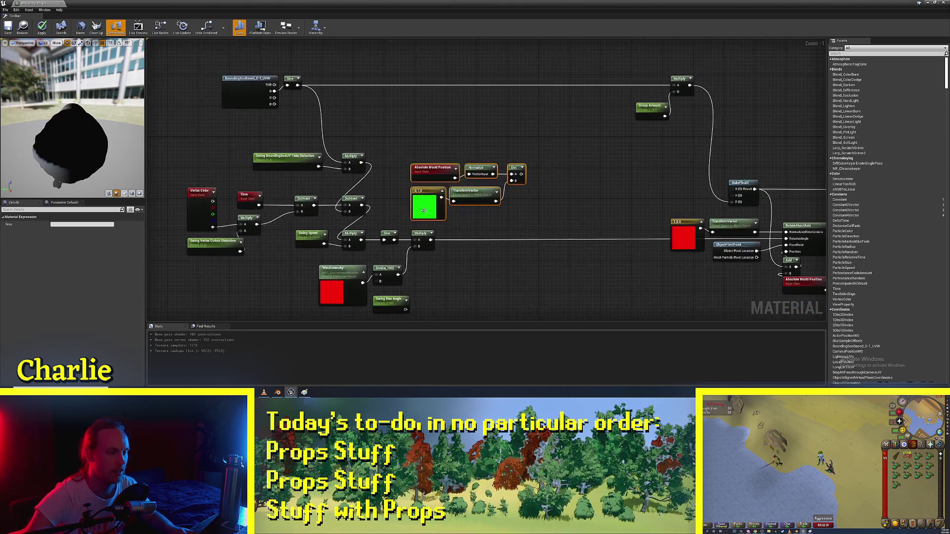
{"action": "left_click_drag", "start_coordinate": [418, 140], "coordinate": [429, 178]}
{"action": "right_click_drag", "start_coordinate": [429, 187], "coordinate": [430, 157]}
{"action": "scroll", "coordinate": [480, 167], "scroll_direction": "down", "scroll_amount": 3}
{"action": "right_click_drag", "start_coordinate": [492, 176], "coordinate": [431, 209]}
{"action": "left_click", "coordinate": [452, 204]}
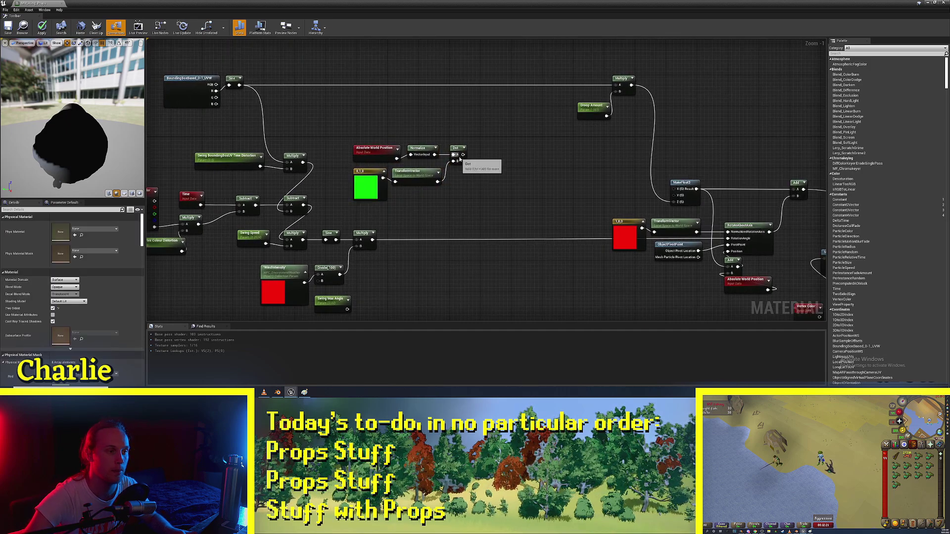
Step: Add a Multiply node fed by the Dot output and line it up beside the Dot node
{"action": "left_click_drag", "start_coordinate": [462, 155], "coordinate": [505, 184]}
{"action": "type", "text": "multi"}
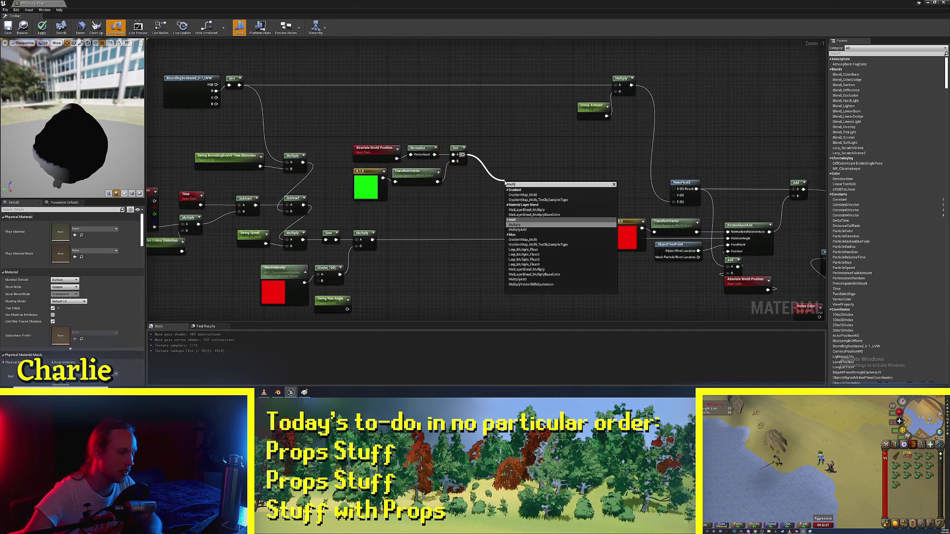
{"action": "key", "text": "Return"}
{"action": "scroll", "coordinate": [509, 200], "scroll_direction": "up", "scroll_amount": 1}
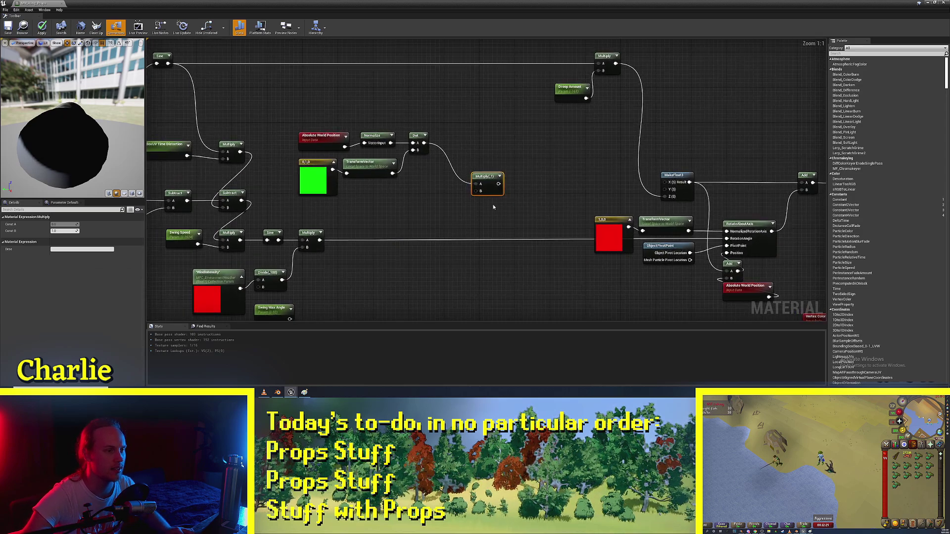
{"action": "left_click", "coordinate": [494, 207]}
{"action": "right_click_drag", "start_coordinate": [494, 207], "coordinate": [460, 200]}
{"action": "left_click_drag", "start_coordinate": [436, 171], "coordinate": [446, 130]}
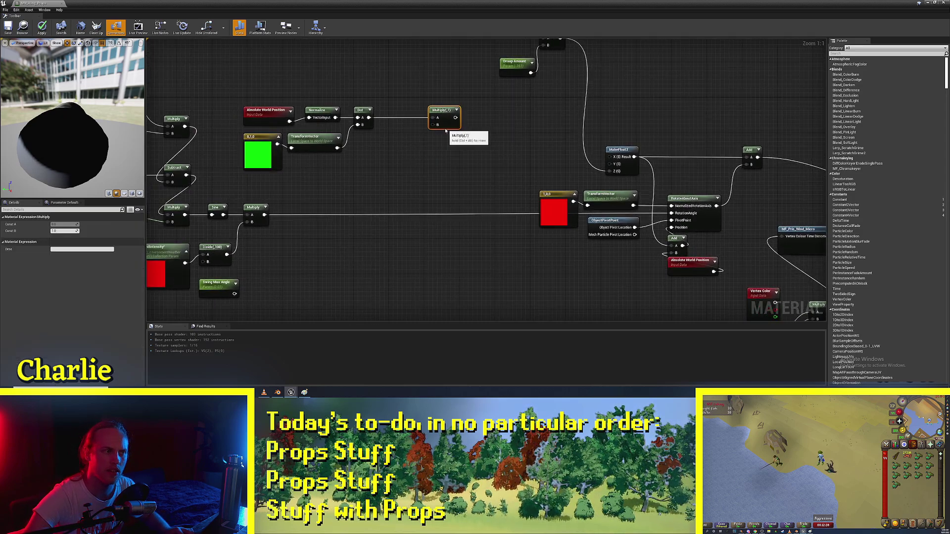
Step: Create a scalar parameter named Swing Angle Add in Wind Direction and connect it to the new Multiply's B input
{"action": "left_click", "coordinate": [397, 145]}
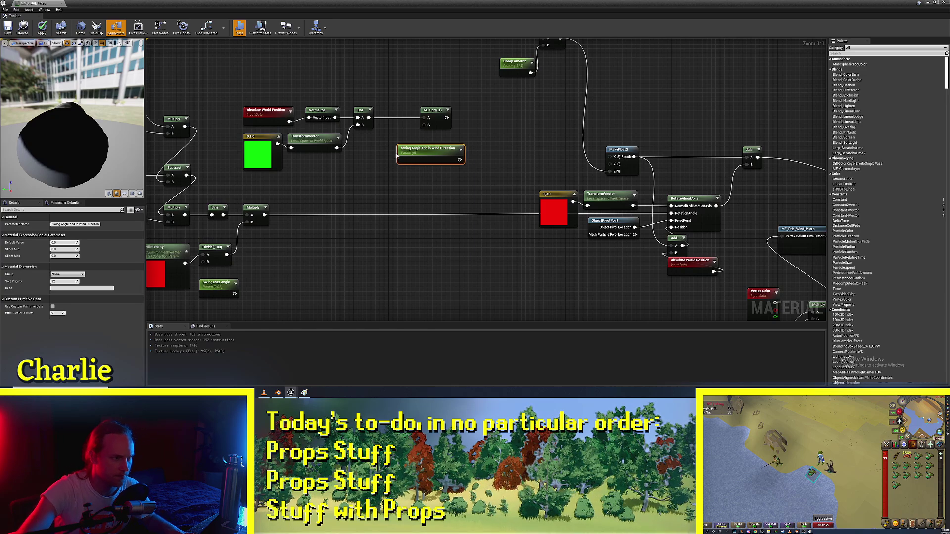
{"action": "scroll", "coordinate": [473, 169], "scroll_direction": "up", "scroll_amount": 4}
{"action": "left_click", "coordinate": [473, 168]}
{"action": "left_click_drag", "start_coordinate": [452, 153], "coordinate": [391, 94]}
{"action": "scroll", "coordinate": [396, 143], "scroll_direction": "down", "scroll_amount": 1}
{"action": "left_click", "coordinate": [408, 135]}
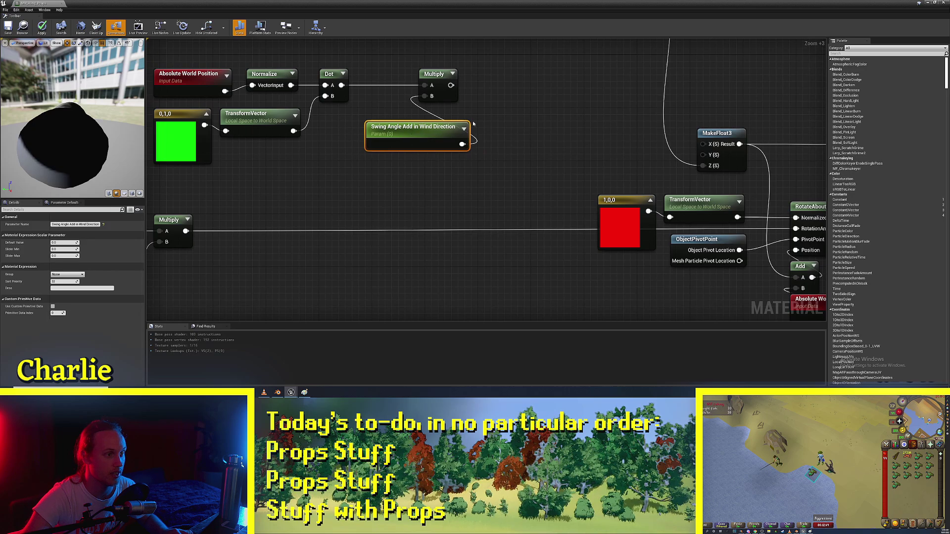
Step: Add the wind-direction Multiply to the swing angle with an Add node and feed the sum into RotateAboutAxis's RotationAngle
{"action": "left_click_drag", "start_coordinate": [456, 94], "coordinate": [550, 230]}
{"action": "type", "text": "add"}
{"action": "key", "text": "Return"}
{"action": "left_click_drag", "start_coordinate": [562, 221], "coordinate": [554, 228]}
{"action": "right_click_drag", "start_coordinate": [570, 237], "coordinate": [537, 233]}
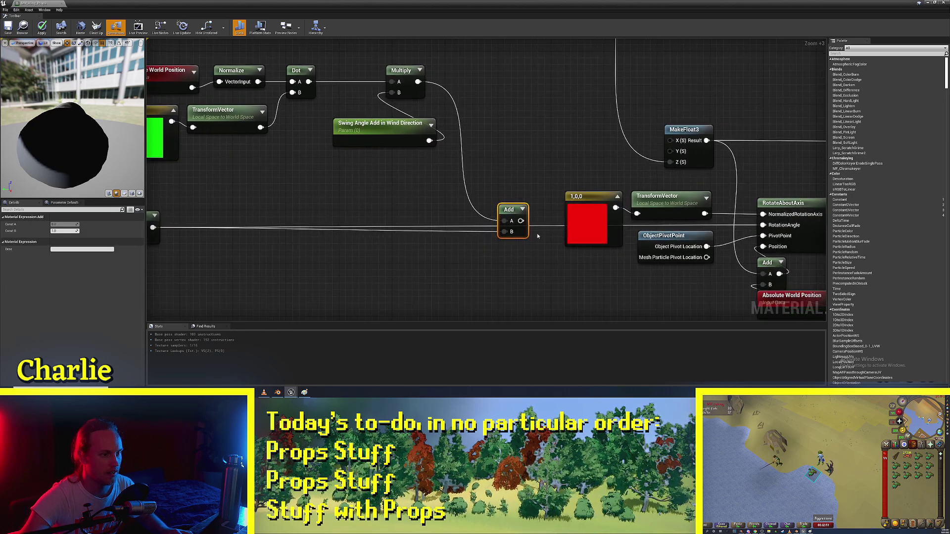
{"action": "left_click", "coordinate": [536, 232]}
{"action": "left_click_drag", "start_coordinate": [520, 221], "coordinate": [618, 234]}
{"action": "left_click_drag", "start_coordinate": [757, 228], "coordinate": [763, 225]}
Step: Tuck Swing Angle Add in Wind Direction under its Multiply, restore the material window beside the level viewport and save the material
{"action": "scroll", "coordinate": [791, 183], "scroll_direction": "down", "scroll_amount": 3}
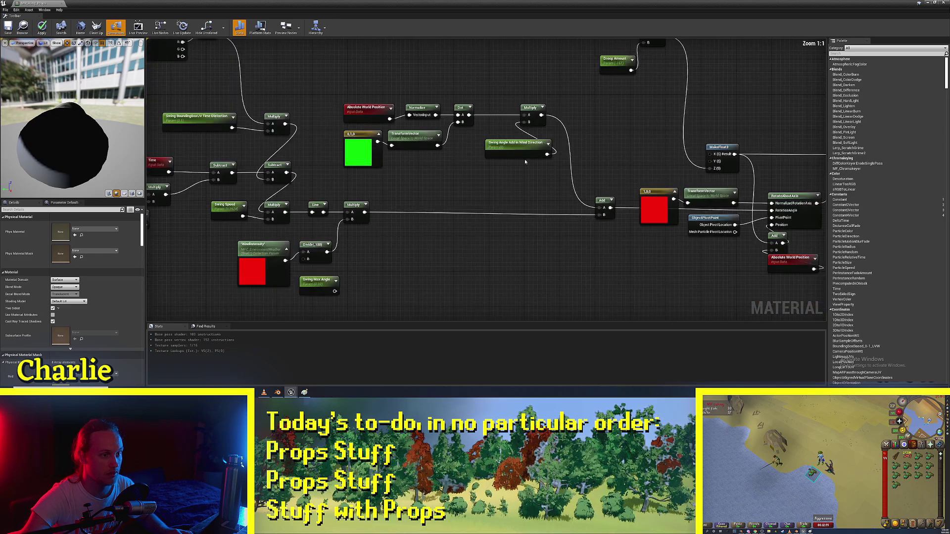
{"action": "left_click", "coordinate": [515, 145]}
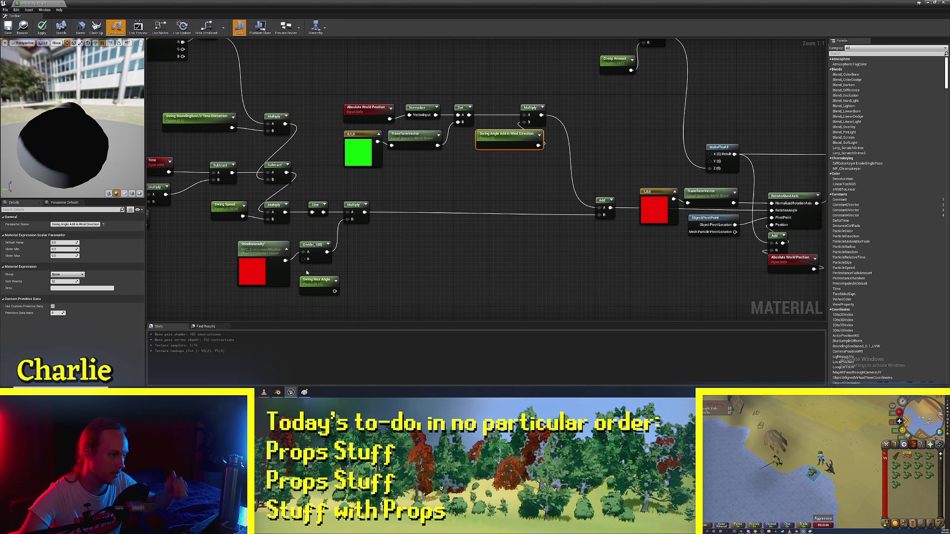
{"action": "right_click_drag", "start_coordinate": [624, 141], "coordinate": [540, 152]}
{"action": "left_click", "coordinate": [539, 152]}
{"action": "double_click", "coordinate": [290, 6]}
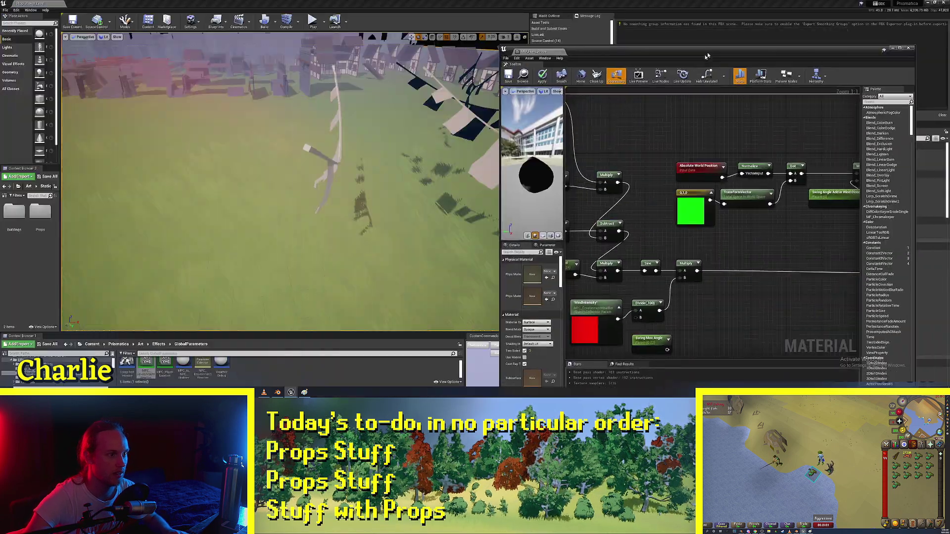
{"action": "left_click", "coordinate": [503, 83]}
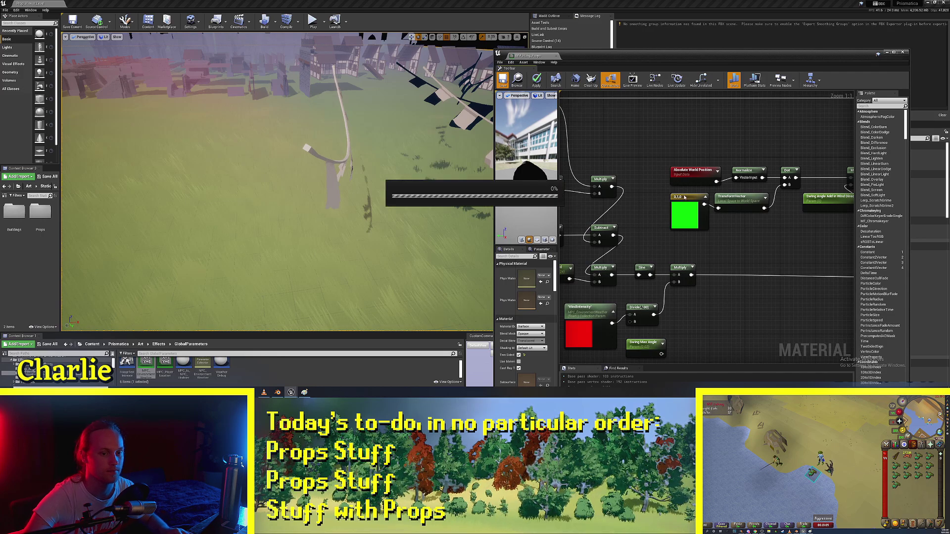
Step: Set the default value of Swing Angle Add in Wind Direction to 0.2 and save the material
{"action": "right_click_drag", "start_coordinate": [753, 204], "coordinate": [681, 203]}
{"action": "left_click", "coordinate": [749, 203]}
{"action": "left_click", "coordinate": [523, 290]}
{"action": "type", "text": "0.2"}
{"action": "key", "text": "Return"}
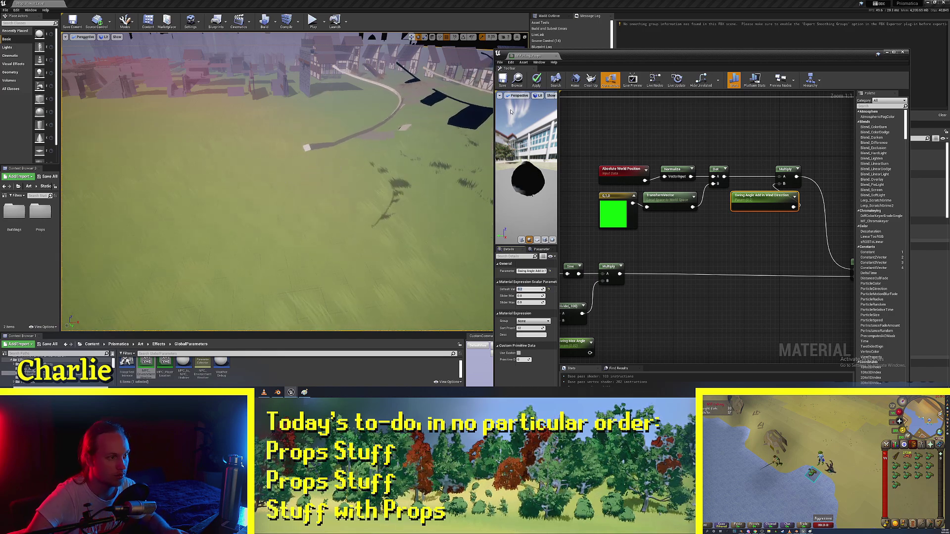
{"action": "left_click", "coordinate": [501, 79]}
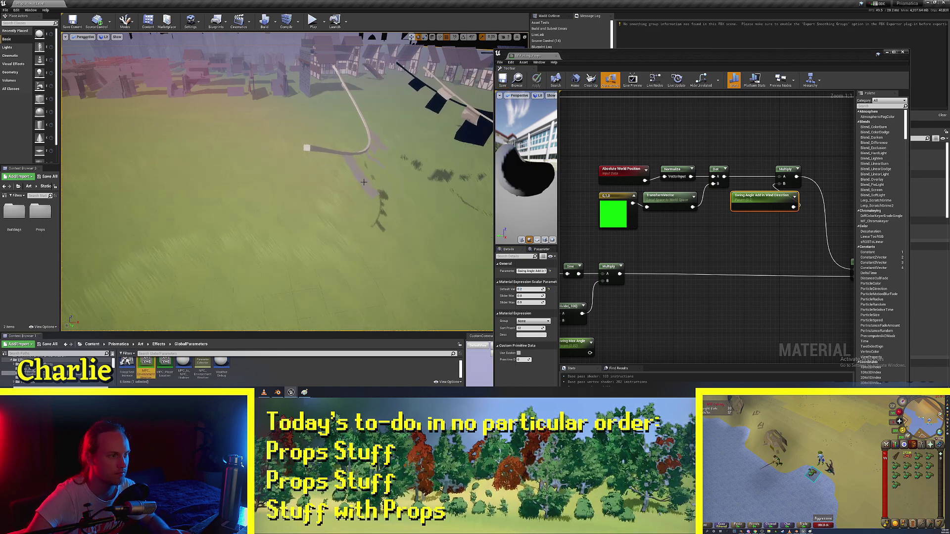
Step: Set the default value of Swing Angle Add in Wind Direction to -0.3 and select a clothesline in the level
{"action": "left_click", "coordinate": [527, 289]}
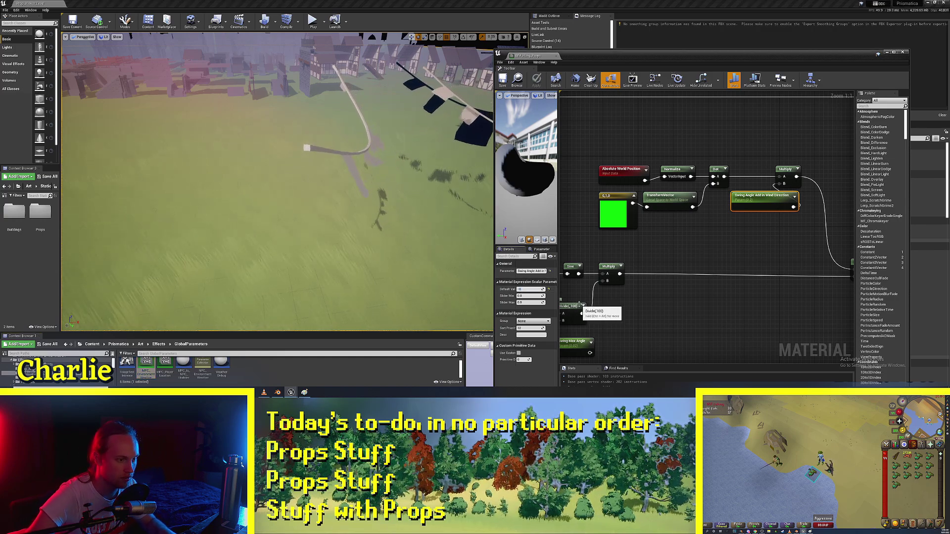
{"action": "key", "text": "Return"}
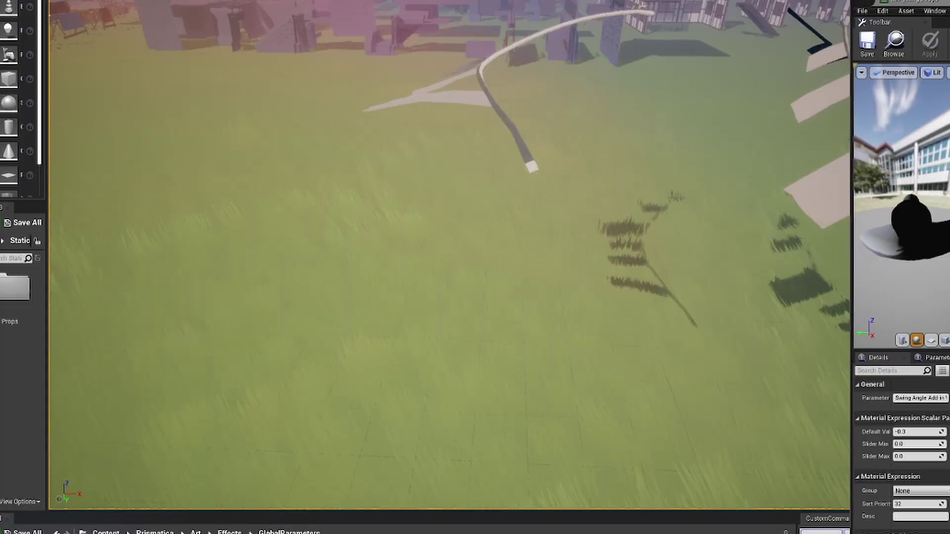
{"action": "right_click_drag", "start_coordinate": [404, 179], "coordinate": [349, 201]}
{"action": "left_click", "coordinate": [651, 106]}
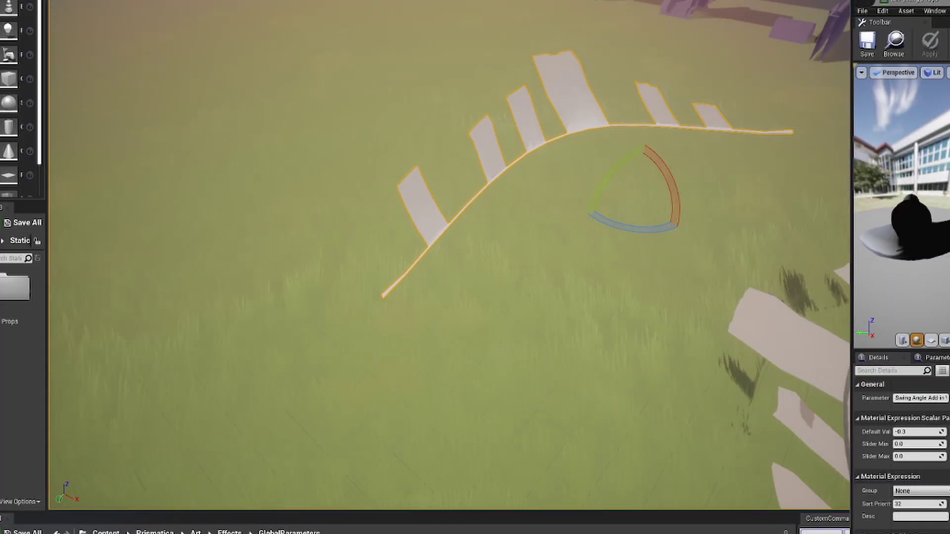
Step: Rotate the selected clothesline about its vertical axis in two turns to test its swing at different headings to the wind
{"action": "key", "text": "w"}
{"action": "right_click_drag", "start_coordinate": [584, 220], "coordinate": [588, 190]}
{"action": "key", "text": "e"}
{"action": "left_click_drag", "start_coordinate": [554, 213], "coordinate": [406, 213]}
{"action": "key", "text": "d"}
{"action": "right_click_drag", "start_coordinate": [554, 214], "coordinate": [517, 223]}
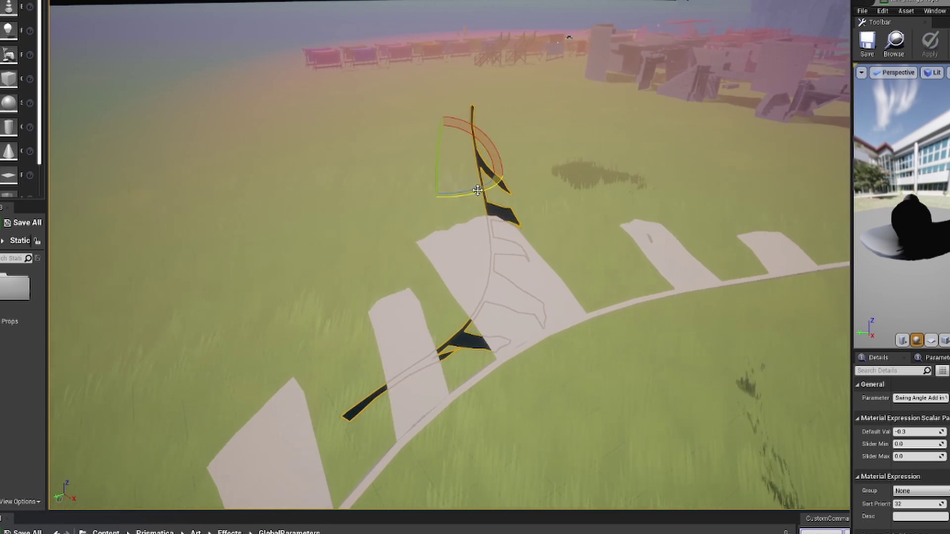
{"action": "left_click_drag", "start_coordinate": [478, 193], "coordinate": [407, 173]}
{"action": "right_click_drag", "start_coordinate": [408, 173], "coordinate": [572, 165]}
Step: Turn the clothesline to a further heading and reposition it among the others to compare their wind-driven swing angles
{"action": "left_click_drag", "start_coordinate": [584, 130], "coordinate": [643, 125]}
{"action": "mouse_move", "coordinate": [603, 176]}
{"action": "right_mouse_down"}
{"action": "mouse_move", "coordinate": [600, 198]}
{"action": "mouse_move", "coordinate": [529, 272]}
{"action": "mouse_move", "coordinate": [593, 168]}
{"action": "right_mouse_up"}
{"action": "left_click_drag", "start_coordinate": [487, 194], "coordinate": [432, 168]}
{"action": "right_click_drag", "start_coordinate": [432, 167], "coordinate": [411, 148]}
{"action": "left_click_drag", "start_coordinate": [508, 102], "coordinate": [508, 44]}
{"action": "right_click_drag", "start_coordinate": [508, 45], "coordinate": [487, 25]}
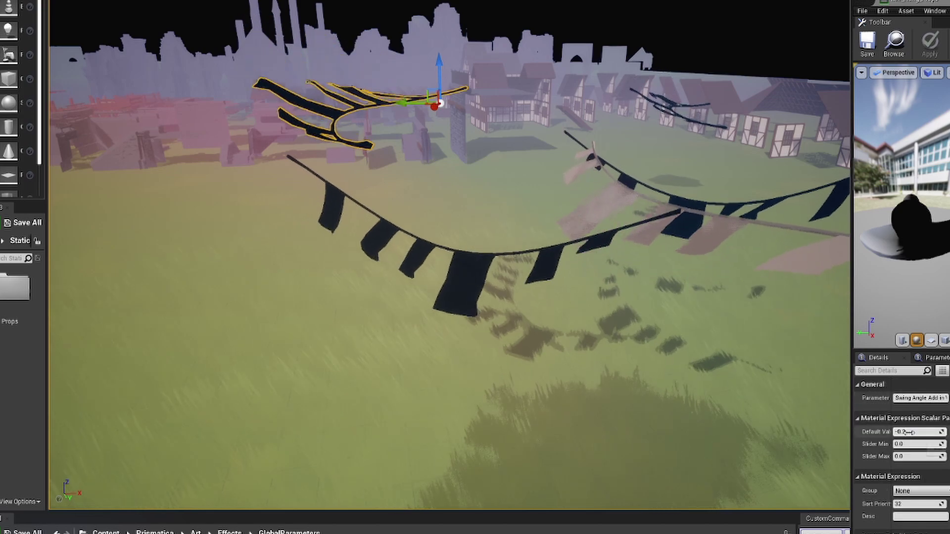
Step: Set the default value of Swing Angle Add in Wind Direction to 2 and save the material
{"action": "left_click", "coordinate": [927, 432]}
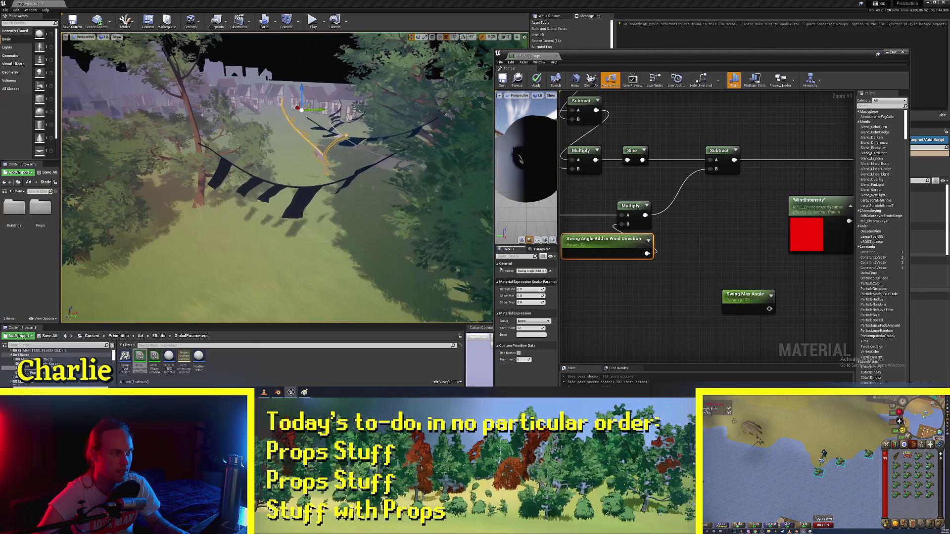
{"action": "right_click_drag", "start_coordinate": [297, 163], "coordinate": [292, 208]}
{"action": "right_click_drag", "start_coordinate": [262, 237], "coordinate": [262, 237]}
{"action": "left_click_drag", "start_coordinate": [523, 289], "coordinate": [541, 288]}
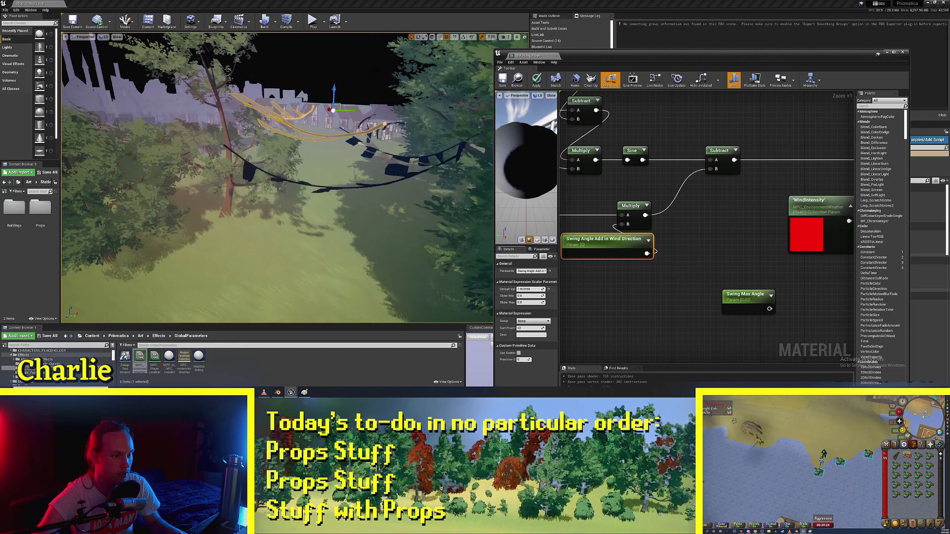
{"action": "left_click", "coordinate": [526, 289]}
{"action": "key", "text": "BackSpace"}
{"action": "type", "text": "2"}
{"action": "key", "text": "Return"}
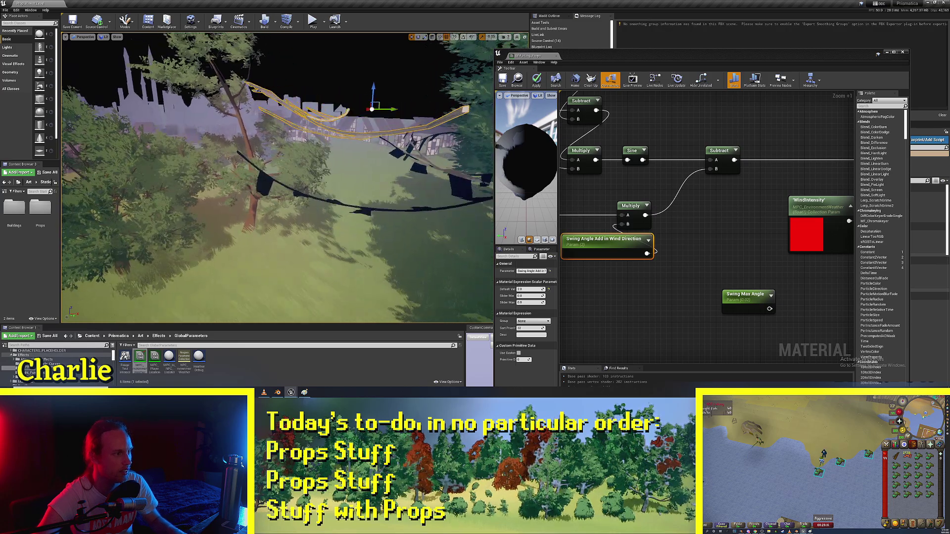
{"action": "right_click_drag", "start_coordinate": [394, 171], "coordinate": [395, 238]}
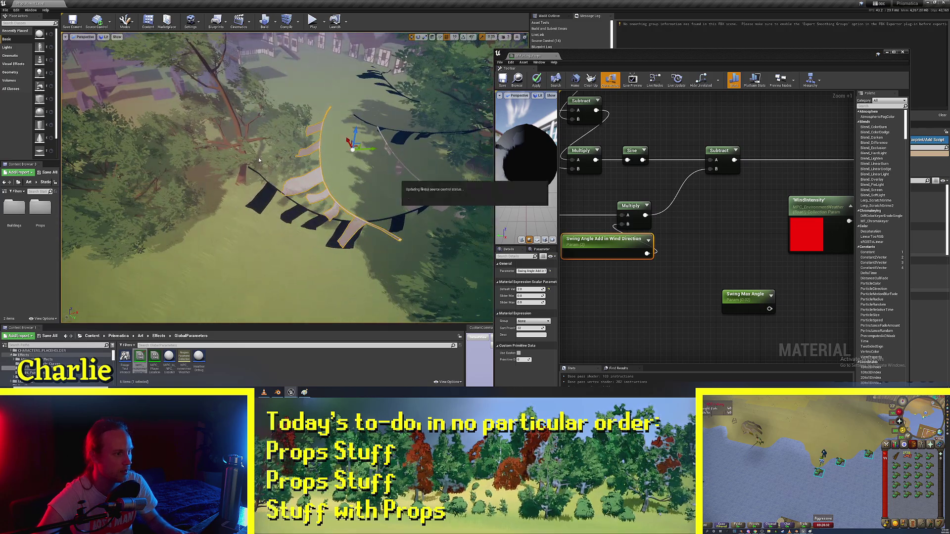
{"action": "left_click", "coordinate": [724, 209]}
{"action": "key", "text": "ctrl+s"}
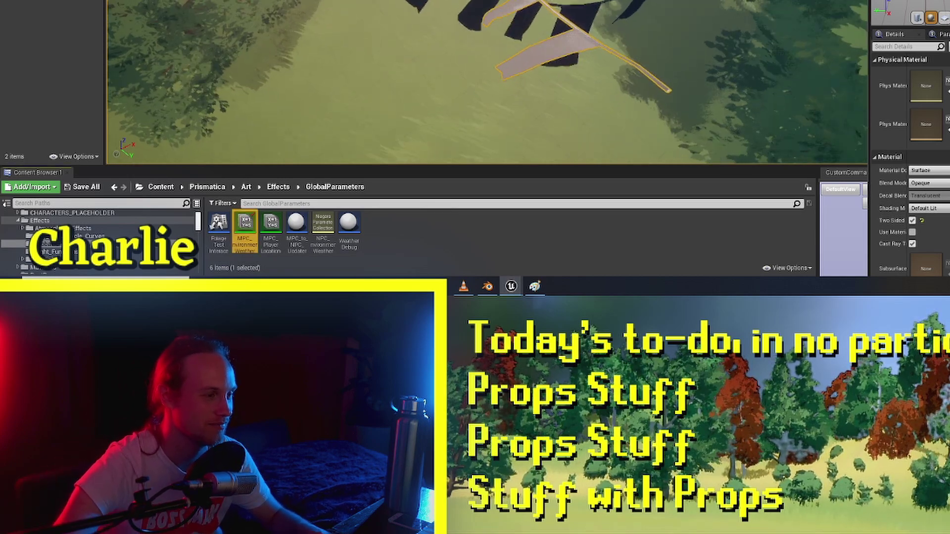
Step: Select a coloured clothesline in the level and rotate it about its vertical axis
{"action": "right_click_drag", "start_coordinate": [346, 169], "coordinate": [327, 223]}
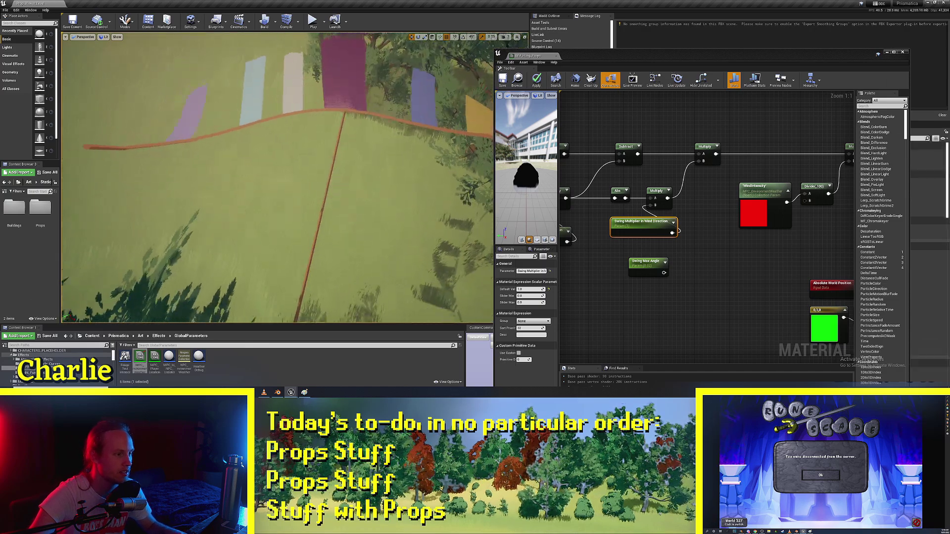
{"action": "left_click", "coordinate": [323, 194]}
{"action": "key", "text": "e"}
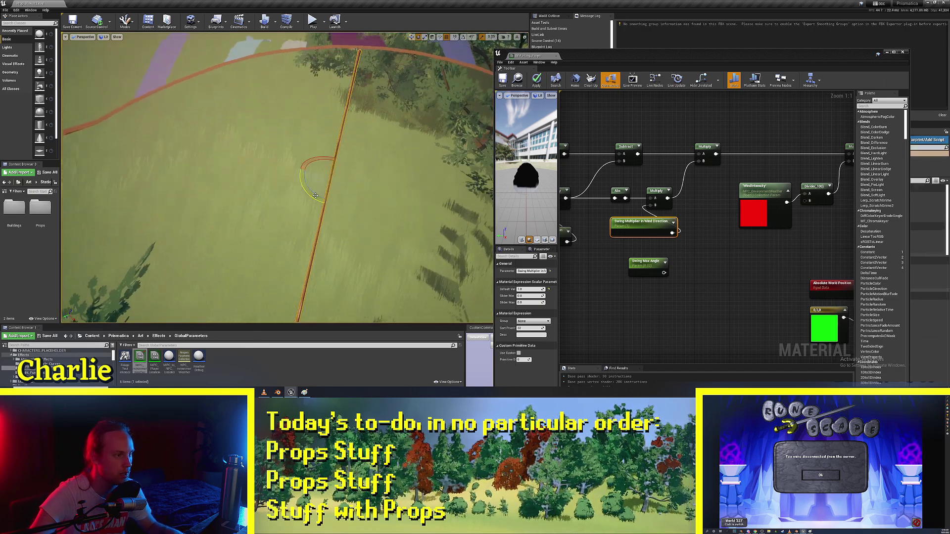
{"action": "left_click_drag", "start_coordinate": [315, 196], "coordinate": [325, 200]}
{"action": "key", "text": "w"}
{"action": "right_click_drag", "start_coordinate": [325, 201], "coordinate": [325, 201]}
{"action": "key", "text": "d"}
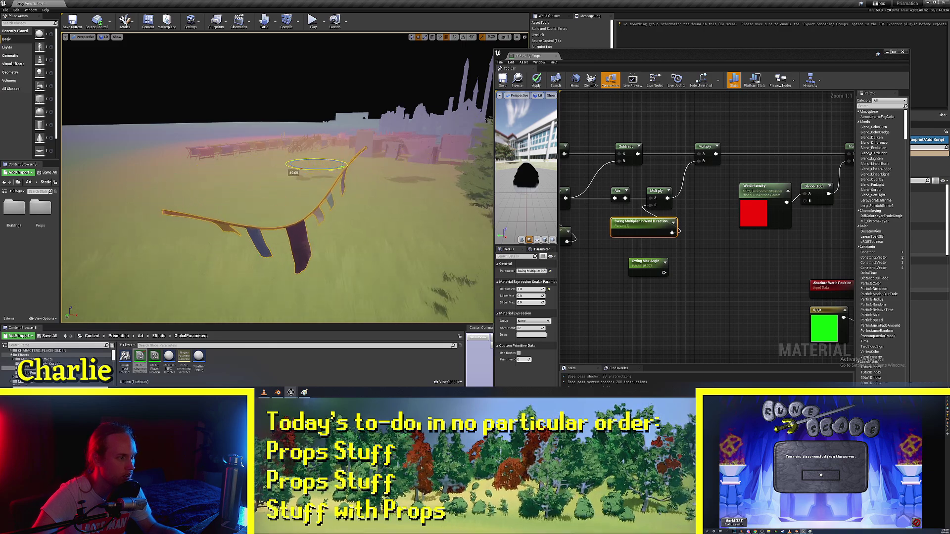
Step: Turn the selected clothesline to several further headings to compare how it swings in the wind
{"action": "left_click_drag", "start_coordinate": [309, 170], "coordinate": [306, 170]}
{"action": "right_click_drag", "start_coordinate": [306, 170], "coordinate": [376, 171]}
{"action": "right_click_drag", "start_coordinate": [299, 226], "coordinate": [318, 231]}
{"action": "right_click_drag", "start_coordinate": [163, 174], "coordinate": [168, 173]}
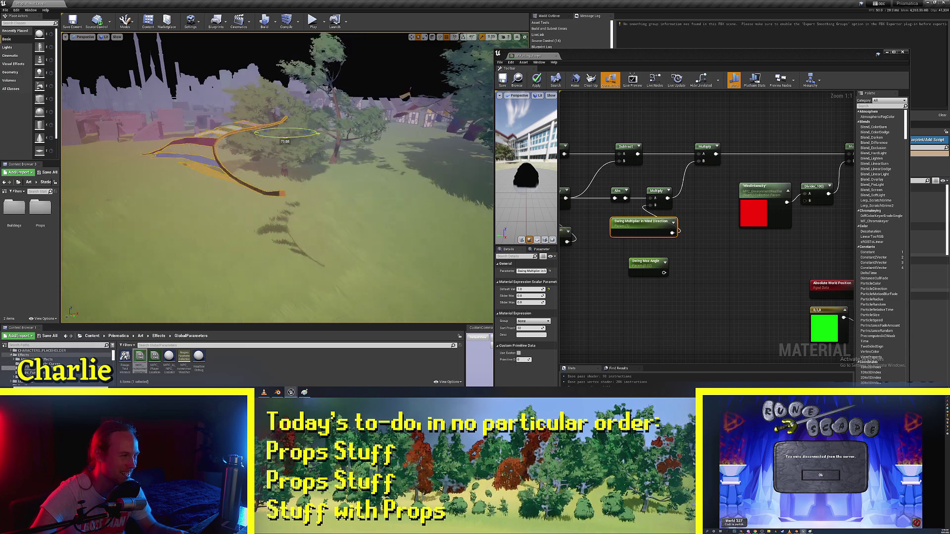
{"action": "left_click_drag", "start_coordinate": [283, 139], "coordinate": [286, 139]}
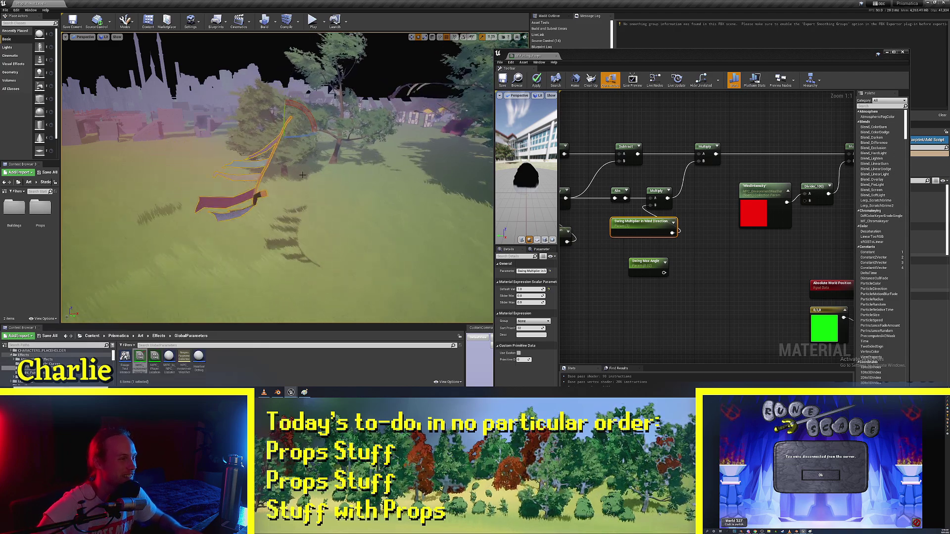
{"action": "left_click_drag", "start_coordinate": [295, 178], "coordinate": [307, 184], "text": "alt"}
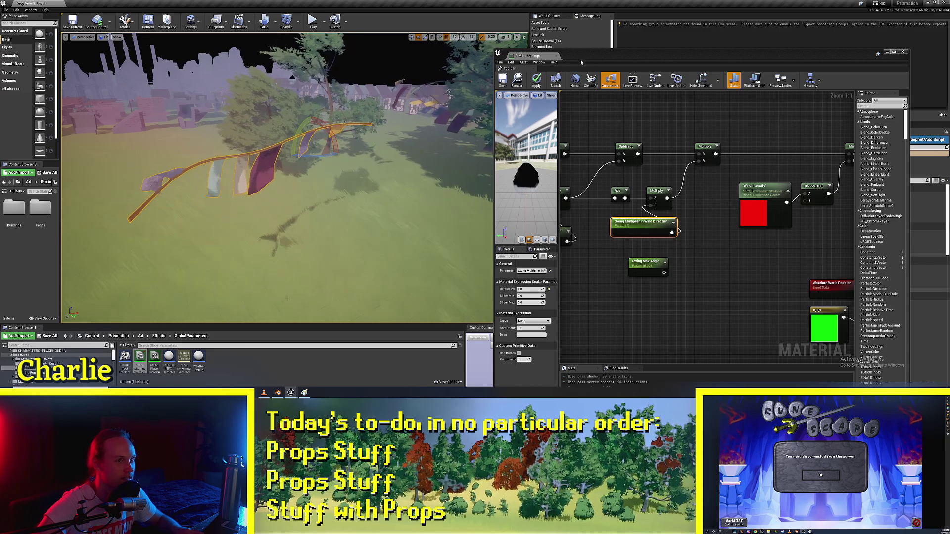
Step: Maximize the material editor and select the node chain along the upper edge of the graph, from BoundingBoxBased_0-1_UVW to Multiply
{"action": "double_click", "coordinate": [610, 60]}
{"action": "scroll", "coordinate": [555, 154], "scroll_direction": "down", "scroll_amount": 5}
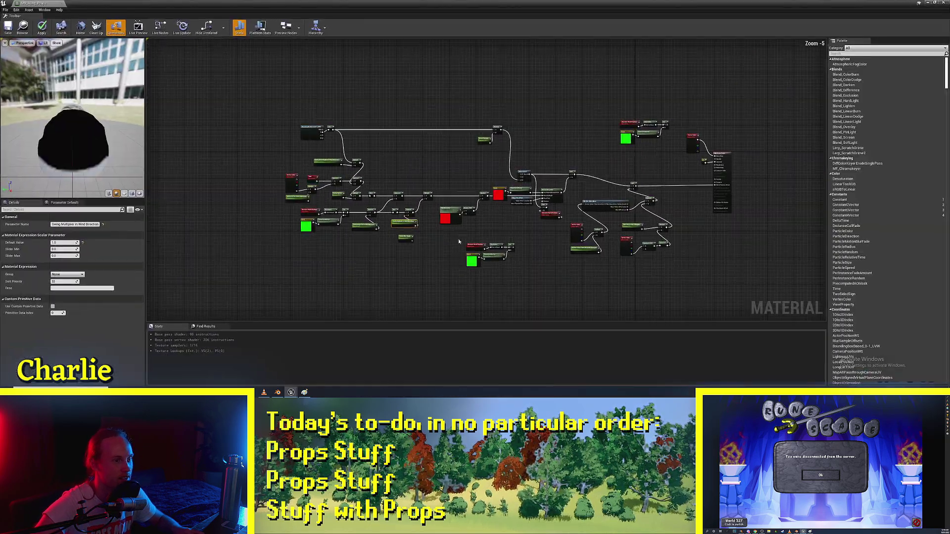
{"action": "scroll", "coordinate": [431, 173], "scroll_direction": "up", "scroll_amount": 3}
{"action": "right_click_drag", "start_coordinate": [416, 147], "coordinate": [455, 218]}
{"action": "left_click", "coordinate": [585, 96]}
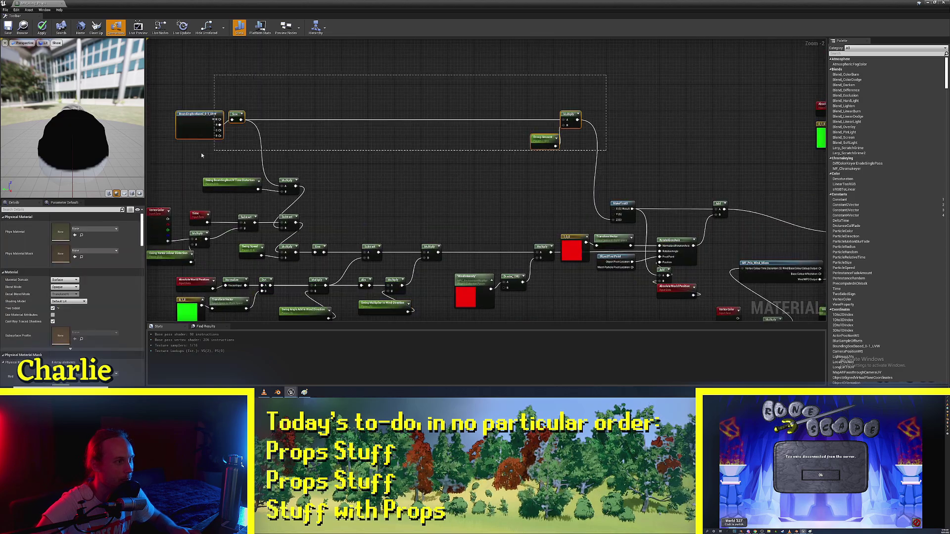
{"action": "left_click_drag", "start_coordinate": [196, 158], "coordinate": [194, 159]}
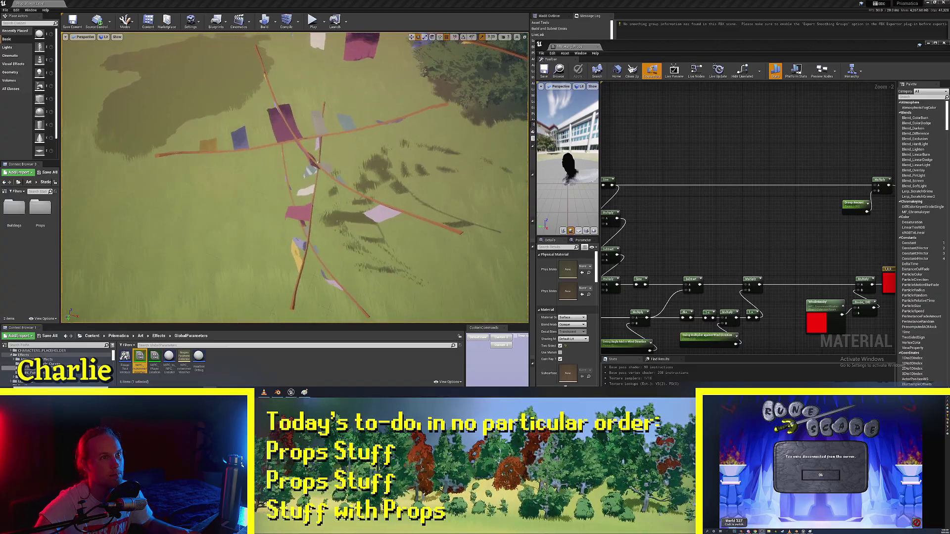
Step: Move the Vertex Color and Time nodes away from the Subtract node to make room in the time section
{"action": "right_click_drag", "start_coordinate": [666, 186], "coordinate": [808, 112]}
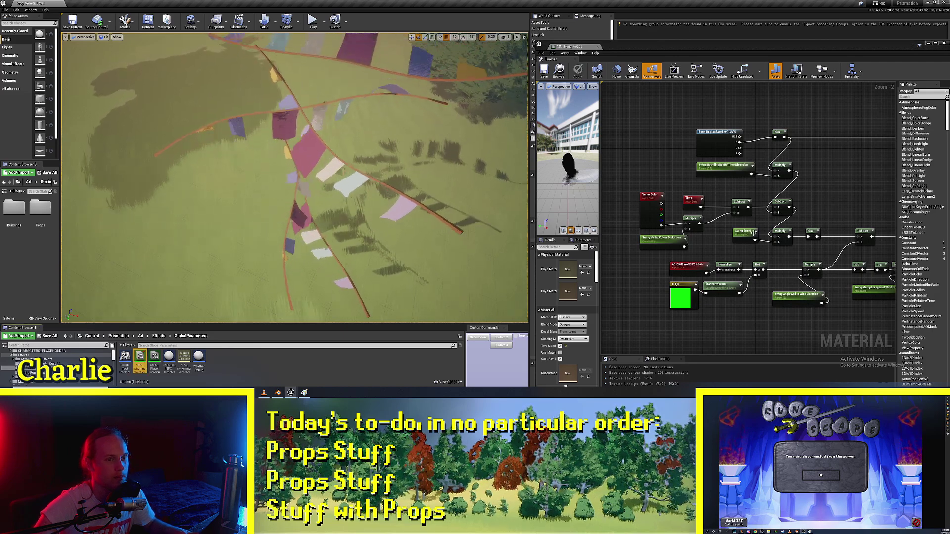
{"action": "right_click_drag", "start_coordinate": [748, 233], "coordinate": [743, 274]}
{"action": "scroll", "coordinate": [742, 273], "scroll_direction": "up", "scroll_amount": 2}
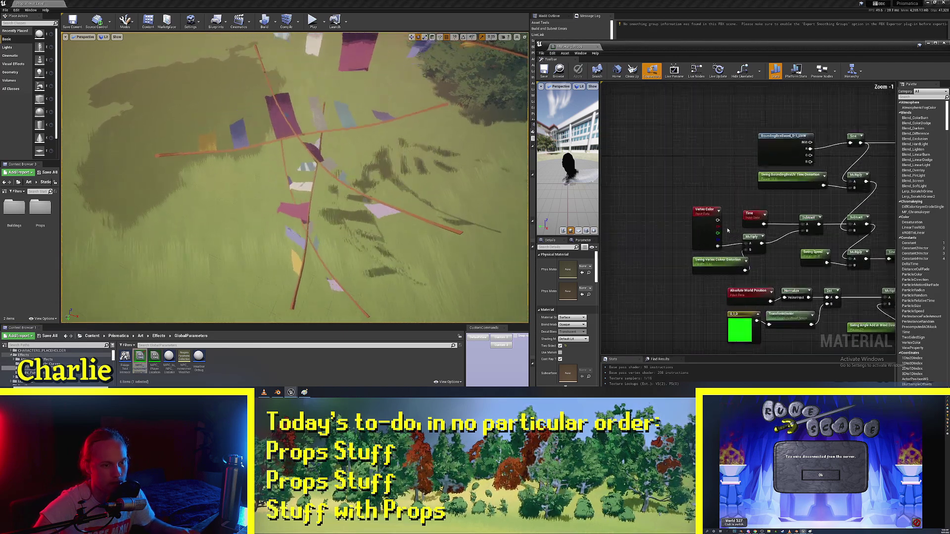
{"action": "right_click_drag", "start_coordinate": [702, 226], "coordinate": [771, 197]}
{"action": "left_click_drag", "start_coordinate": [731, 207], "coordinate": [632, 211]}
{"action": "left_click_drag", "start_coordinate": [829, 186], "coordinate": [705, 187]}
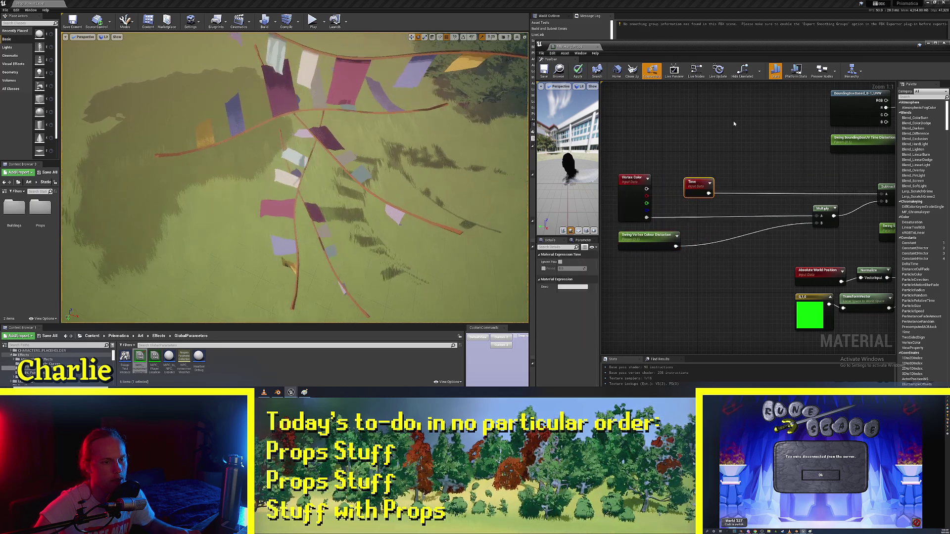
Step: Add an ObjectPivotPoint node and place it above the Time node
{"action": "right_click_drag", "start_coordinate": [734, 123], "coordinate": [728, 128]}
{"action": "type", "text": "pivotpoint"}
{"action": "key", "text": "Return"}
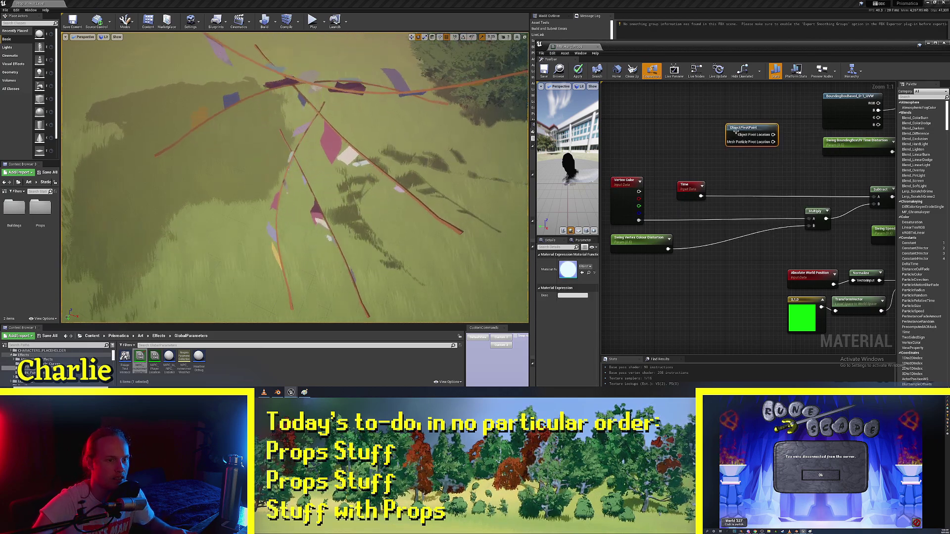
{"action": "left_click_drag", "start_coordinate": [726, 132], "coordinate": [676, 145]}
{"action": "scroll", "coordinate": [675, 146], "scroll_direction": "up", "scroll_amount": 6}
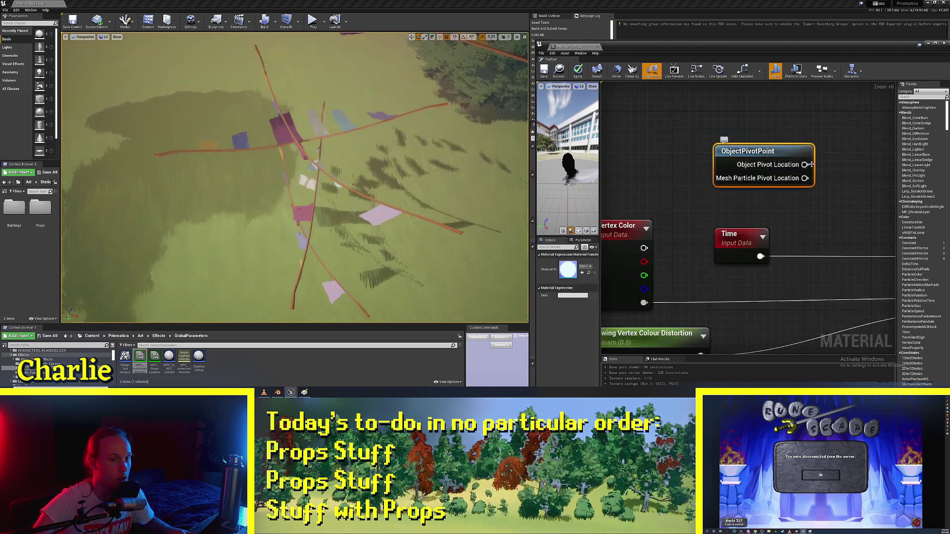
Step: Attach an Add node to the Object Pivot Location output and shift it away from the pivot node
{"action": "left_click_drag", "start_coordinate": [806, 164], "coordinate": [838, 170]}
{"action": "type", "text": "add"}
{"action": "key", "text": "Return"}
{"action": "right_click_drag", "start_coordinate": [822, 216], "coordinate": [729, 199]}
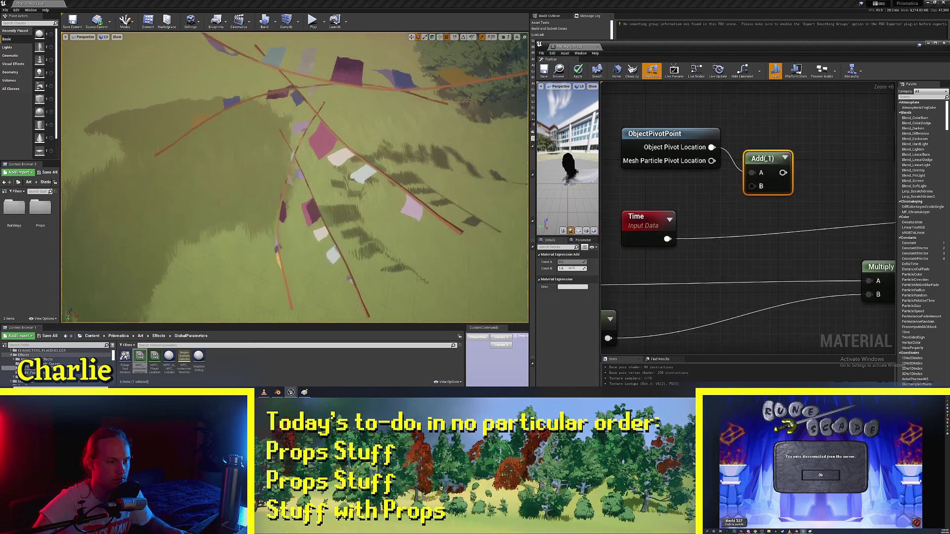
{"action": "left_click_drag", "start_coordinate": [765, 158], "coordinate": [791, 134]}
Step: Split Object Pivot Location with a BreakOutFloat2Components node and wire its R and G outputs into the Add node's A and B inputs
{"action": "left_click_drag", "start_coordinate": [711, 147], "coordinate": [747, 158]}
{"action": "type", "text": "break"}
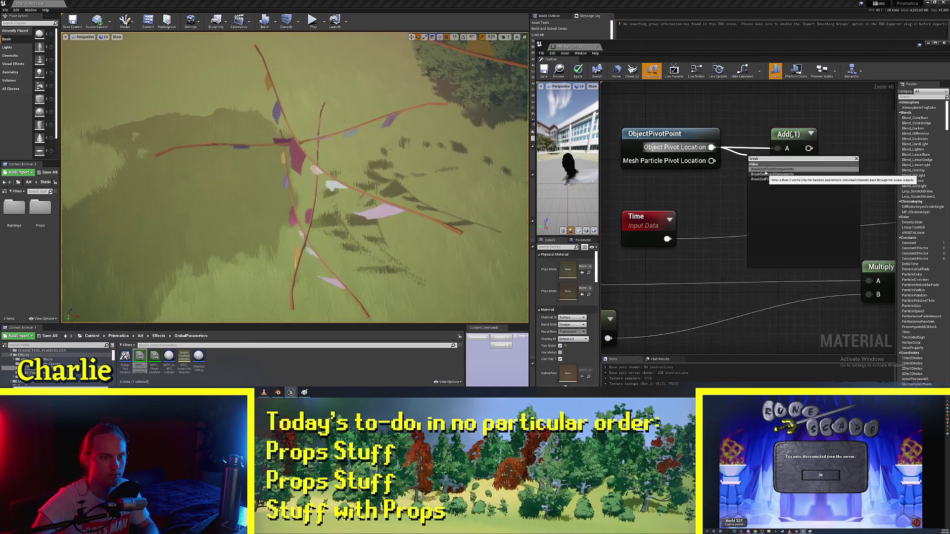
{"action": "left_click", "coordinate": [772, 169]}
{"action": "left_click_drag", "start_coordinate": [790, 133], "coordinate": [818, 117]}
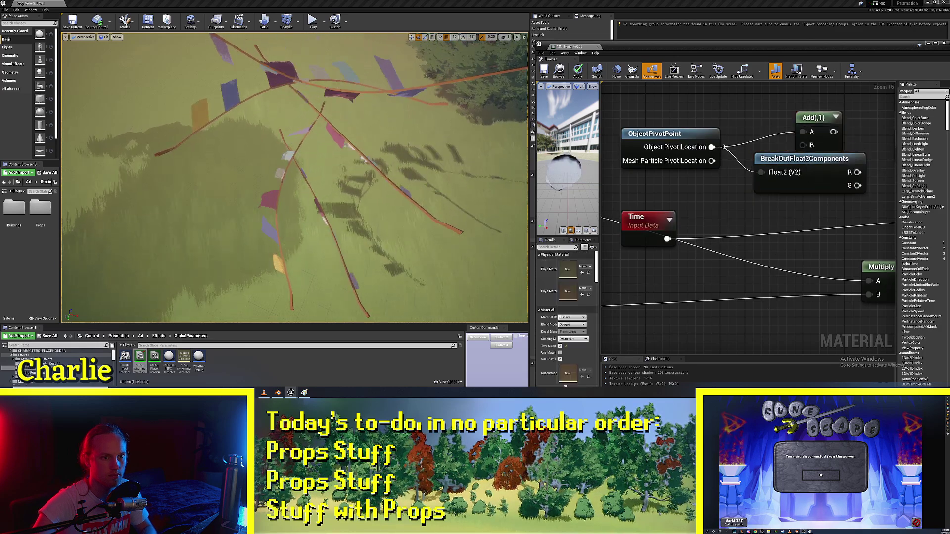
{"action": "left_click_drag", "start_coordinate": [744, 147], "coordinate": [748, 146]}
{"action": "left_click", "coordinate": [867, 172]}
{"action": "left_click_drag", "start_coordinate": [858, 172], "coordinate": [798, 145]}
{"action": "left_click_drag", "start_coordinate": [803, 163], "coordinate": [683, 124]}
{"action": "right_click_drag", "start_coordinate": [805, 185], "coordinate": [746, 185]}
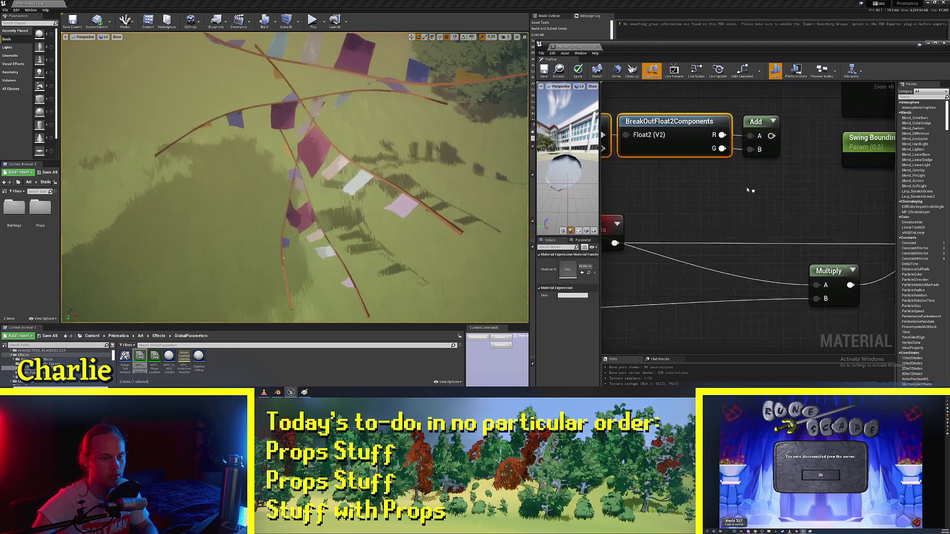
Step: Add a second Add node that combines the pivot sum with Time, and feed its output into the Subtract node's A input
{"action": "scroll", "coordinate": [746, 185], "scroll_direction": "down", "scroll_amount": 4}
{"action": "left_click", "coordinate": [772, 162]}
{"action": "left_click_drag", "start_coordinate": [768, 166], "coordinate": [752, 186]}
{"action": "type", "text": "add"}
{"action": "key", "text": "Return"}
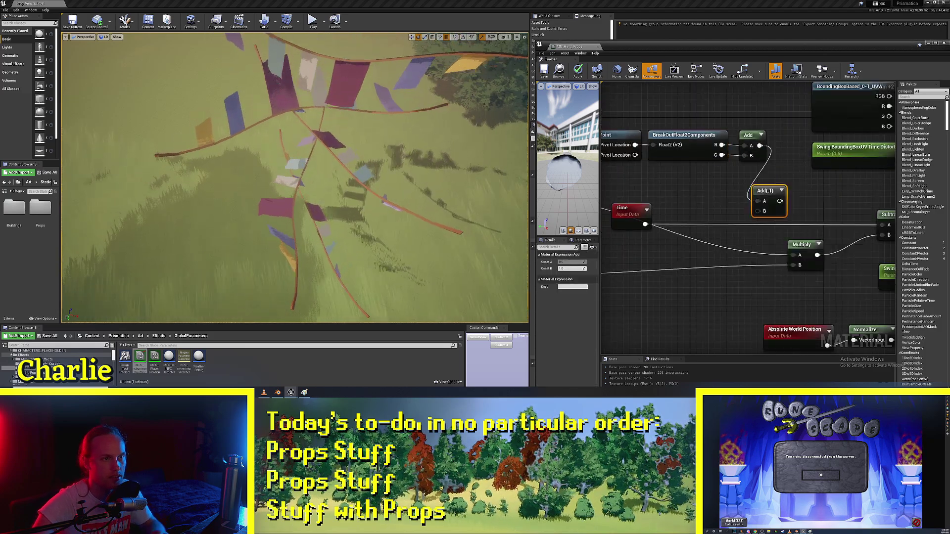
{"action": "mouse_move", "coordinate": [702, 207]}
{"action": "right_mouse_down"}
{"action": "mouse_move", "coordinate": [746, 201]}
{"action": "mouse_move", "coordinate": [700, 215]}
{"action": "right_mouse_up"}
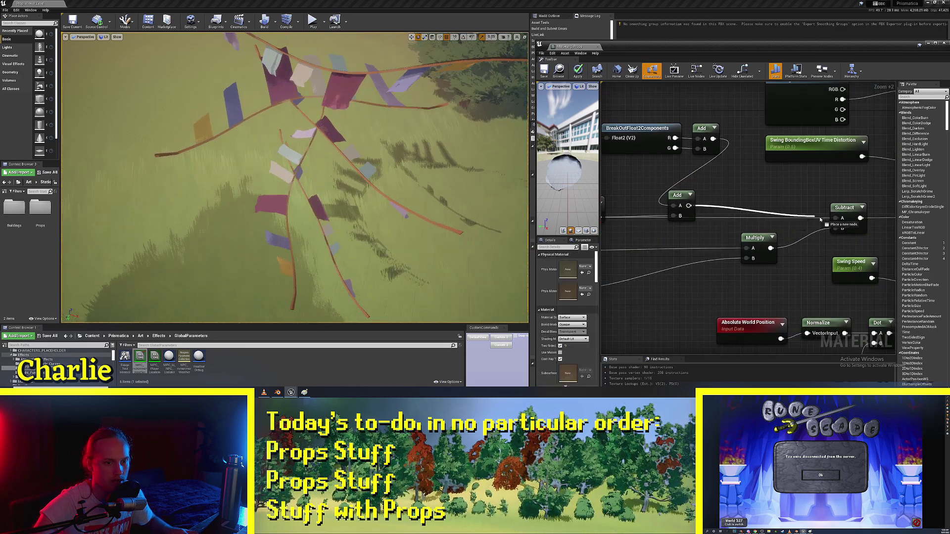
{"action": "left_click_drag", "start_coordinate": [683, 214], "coordinate": [688, 219]}
{"action": "right_click_drag", "start_coordinate": [689, 219], "coordinate": [746, 209]}
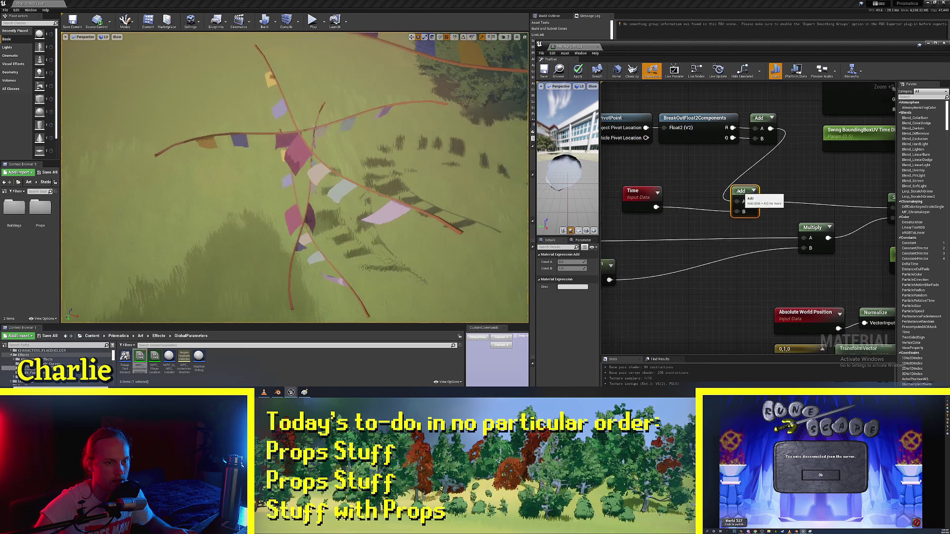
{"action": "left_click", "coordinate": [834, 213]}
Step: Move the ObjectPivotPoint, BreakOutFloat2Components and first Add nodes back over the Vertex Color and Time nodes
{"action": "scroll", "coordinate": [836, 215], "scroll_direction": "down", "scroll_amount": 3}
{"action": "left_click_drag", "start_coordinate": [795, 145], "coordinate": [680, 157]}
{"action": "right_click_drag", "start_coordinate": [681, 157], "coordinate": [717, 158]}
{"action": "left_click_drag", "start_coordinate": [716, 157], "coordinate": [671, 169]}
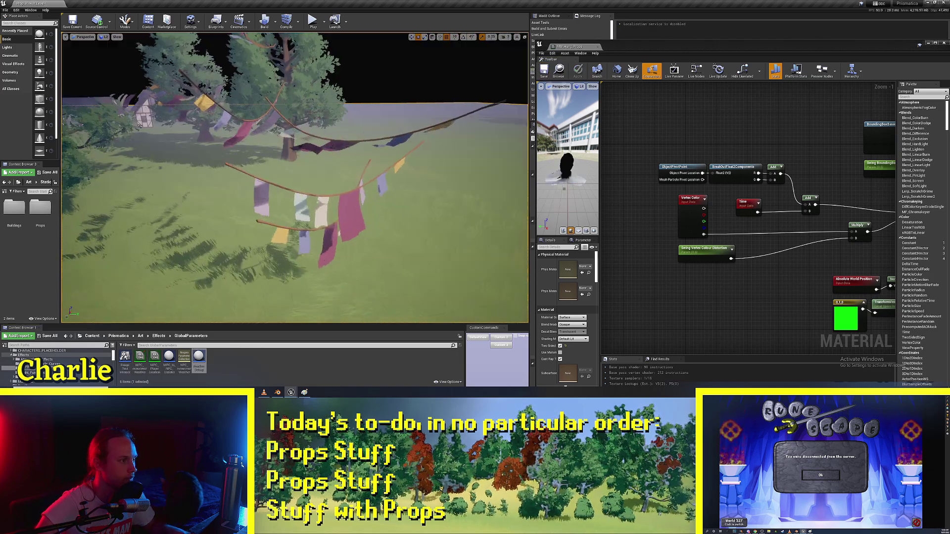
Step: Examine the clotheslines from several angles to compare the timing of their swings
{"action": "mouse_move", "coordinate": [429, 174]}
{"action": "right_mouse_down"}
{"action": "mouse_move", "coordinate": [414, 181]}
{"action": "mouse_move", "coordinate": [436, 171]}
{"action": "right_mouse_up"}
{"action": "mouse_move", "coordinate": [303, 223]}
{"action": "right_mouse_down"}
{"action": "mouse_move", "coordinate": [324, 229]}
{"action": "mouse_move", "coordinate": [305, 223]}
{"action": "mouse_move", "coordinate": [308, 216]}
{"action": "right_mouse_up"}
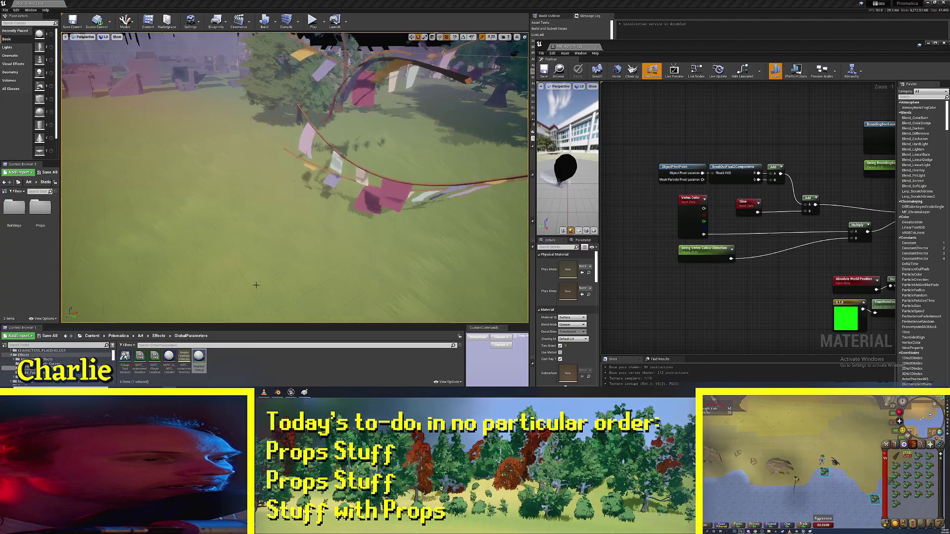
{"action": "right_click_drag", "start_coordinate": [290, 243], "coordinate": [267, 243]}
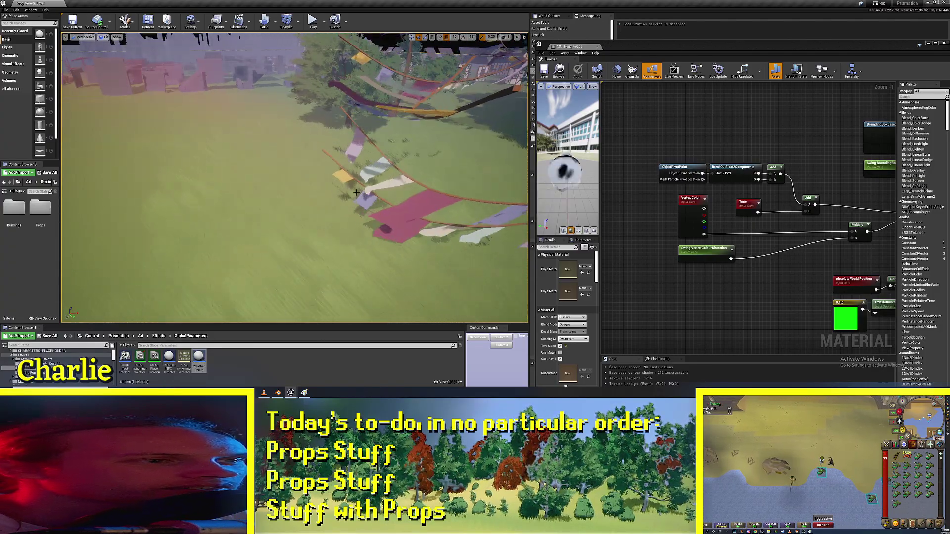
{"action": "right_click_drag", "start_coordinate": [356, 194], "coordinate": [404, 197]}
{"action": "left_click", "coordinate": [614, 208]}
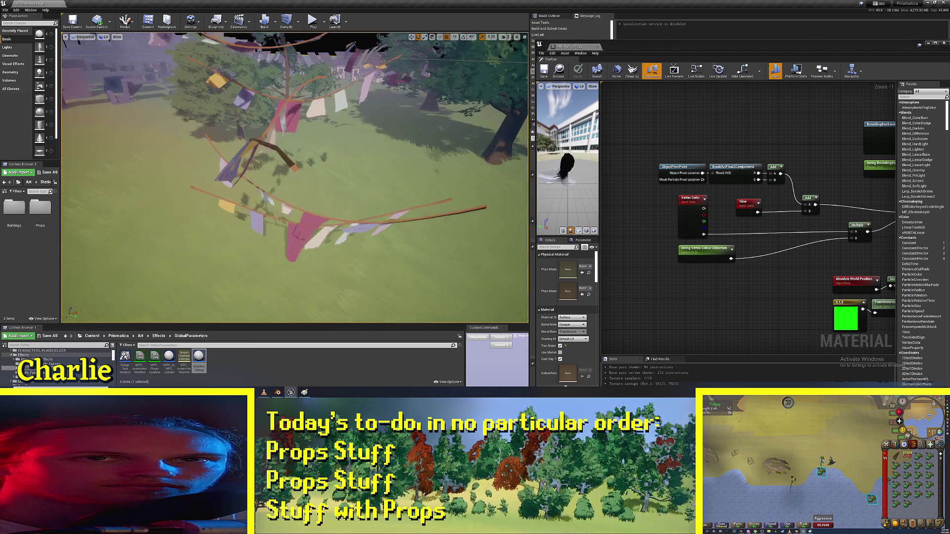
{"action": "right_click_drag", "start_coordinate": [405, 197], "coordinate": [384, 211]}
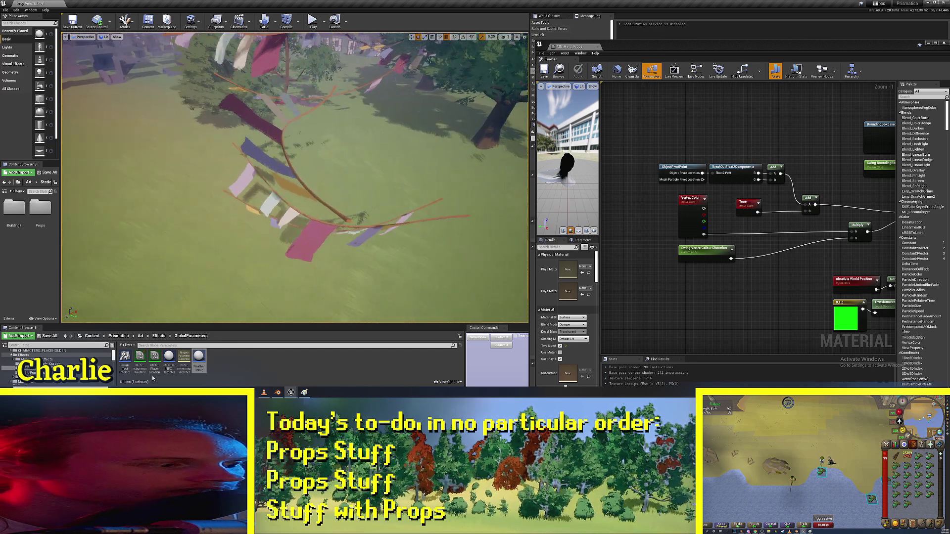
Step: Open the MPC_EnvironmentWeather parameter collection and set the default value of WindIntensity to 1
{"action": "double_click", "coordinate": [138, 359]}
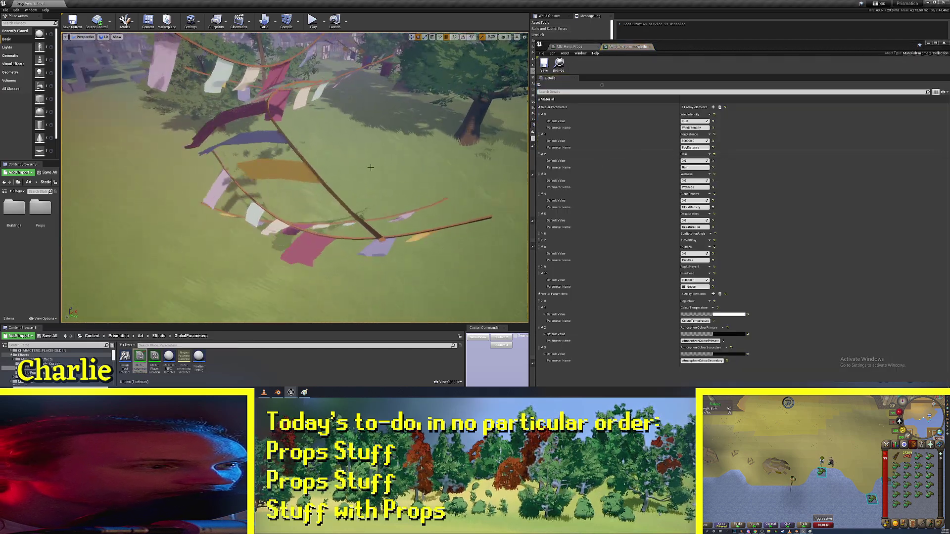
{"action": "right_click_drag", "start_coordinate": [370, 168], "coordinate": [495, 181]}
{"action": "right_click_drag", "start_coordinate": [400, 165], "coordinate": [401, 166]}
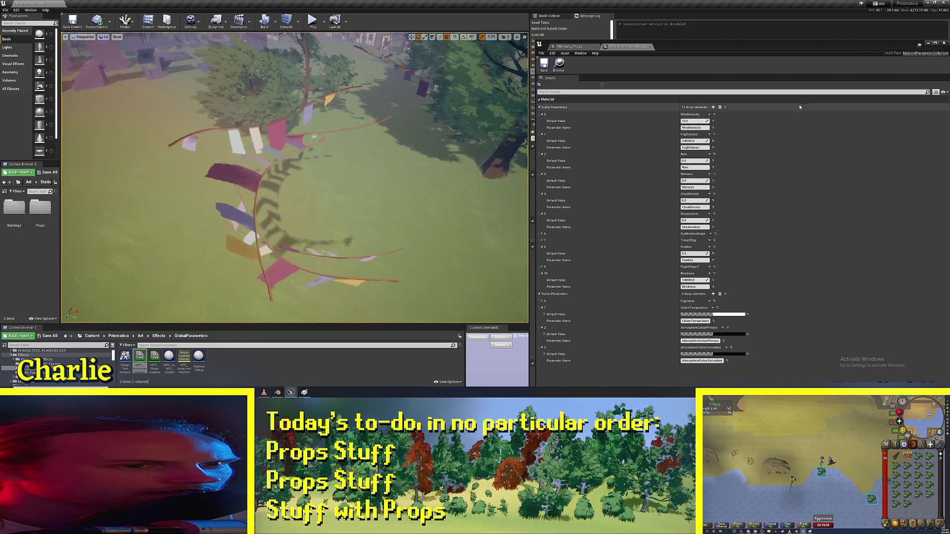
{"action": "left_click_drag", "start_coordinate": [692, 121], "coordinate": [683, 121]}
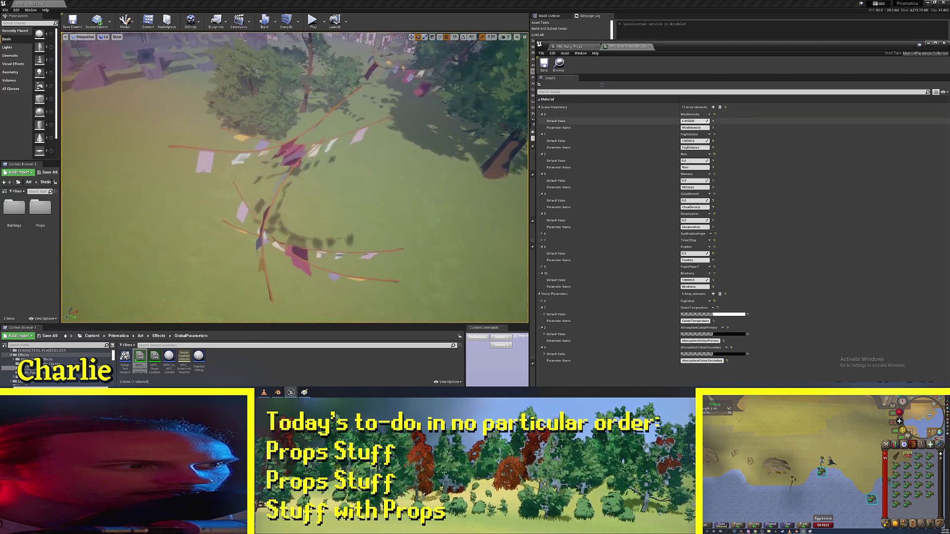
{"action": "left_click", "coordinate": [692, 121]}
{"action": "type", "text": "1"}
{"action": "key", "text": "Return"}
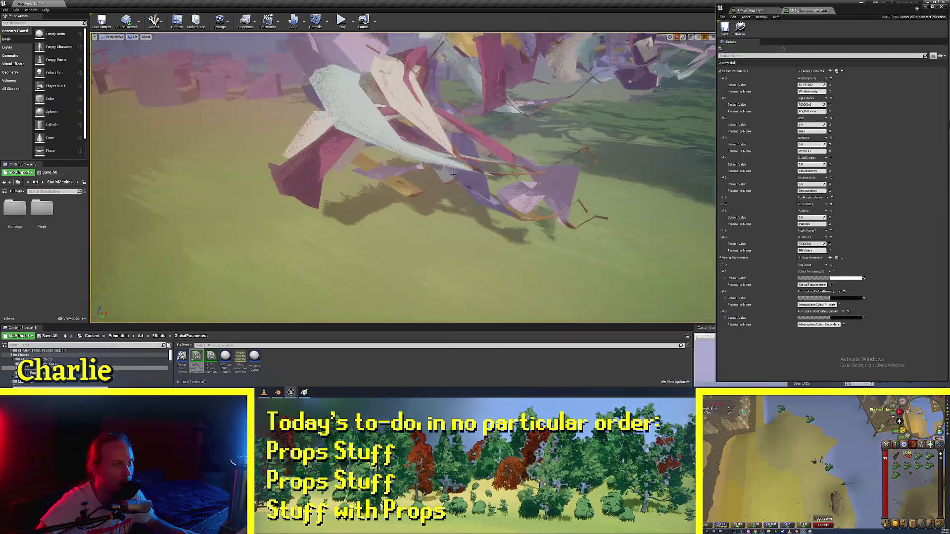